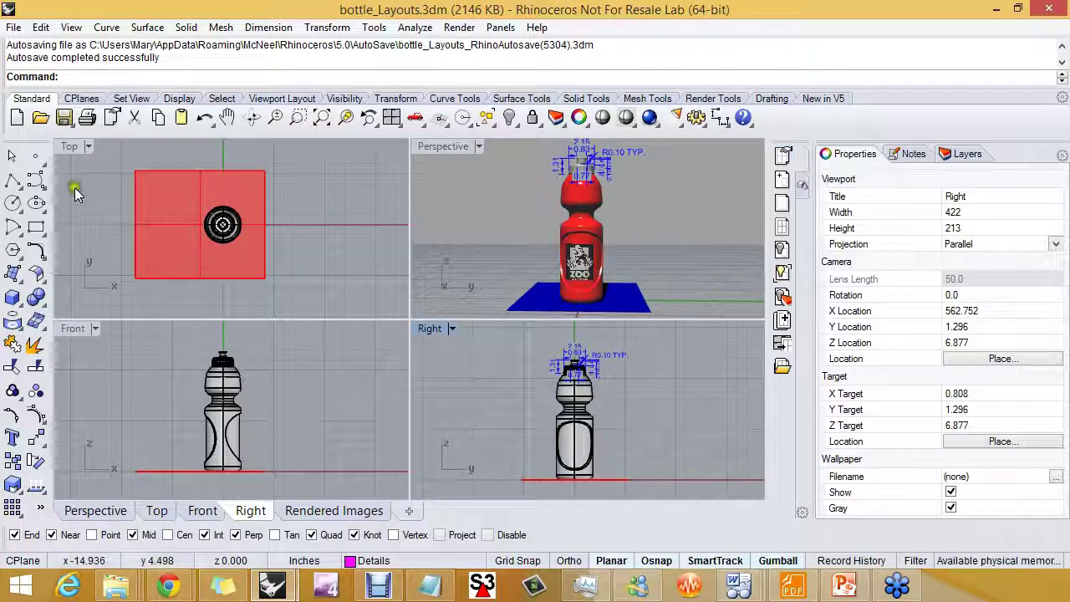
- Look through the menus for layout options, then use the + beside the viewport tabs instead
{"action": "left_click", "coordinate": [43, 28]}
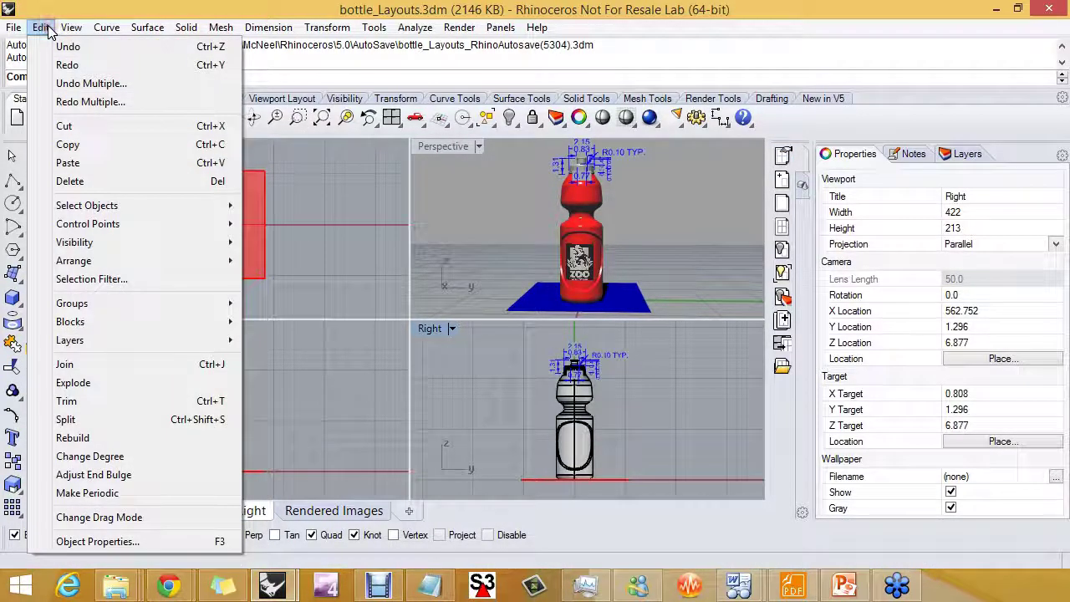
{"action": "mouse_move", "coordinate": [71, 27]}
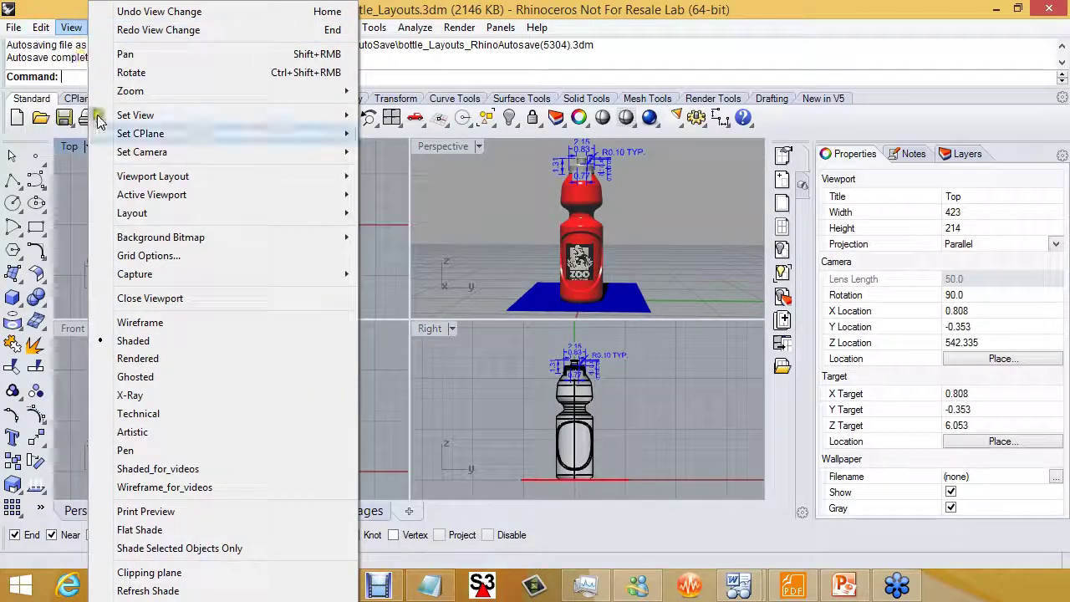
{"action": "mouse_move", "coordinate": [136, 216]}
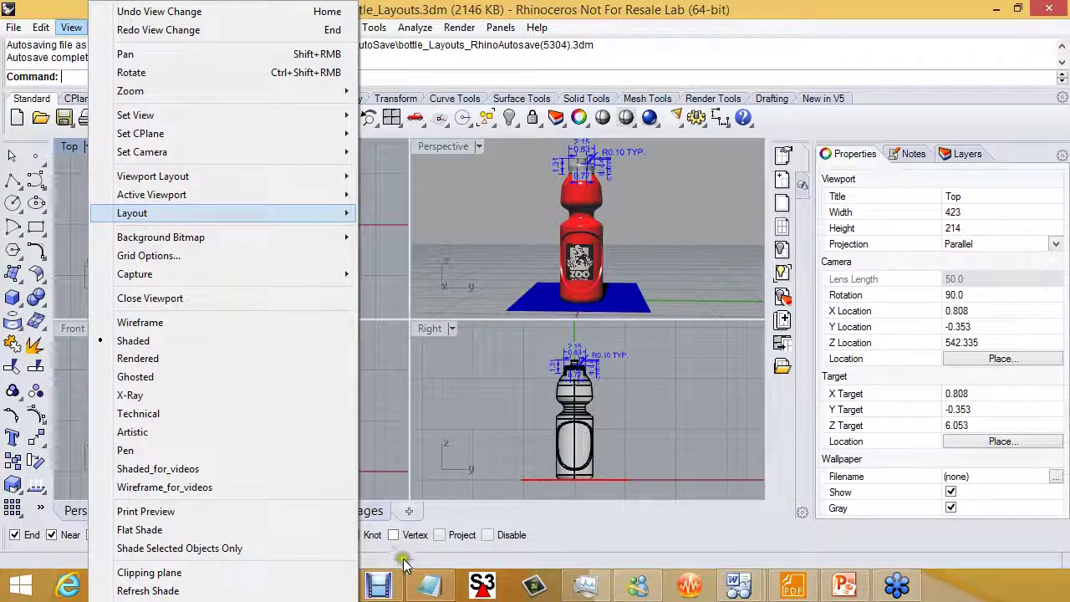
{"action": "key", "text": "Escape"}
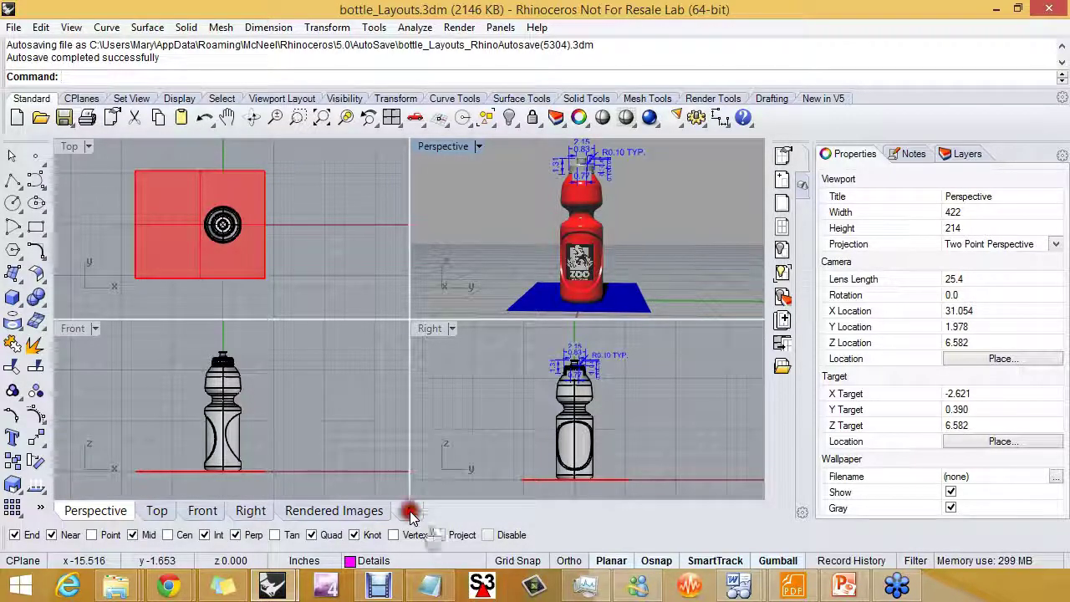
{"action": "left_click", "coordinate": [411, 512]}
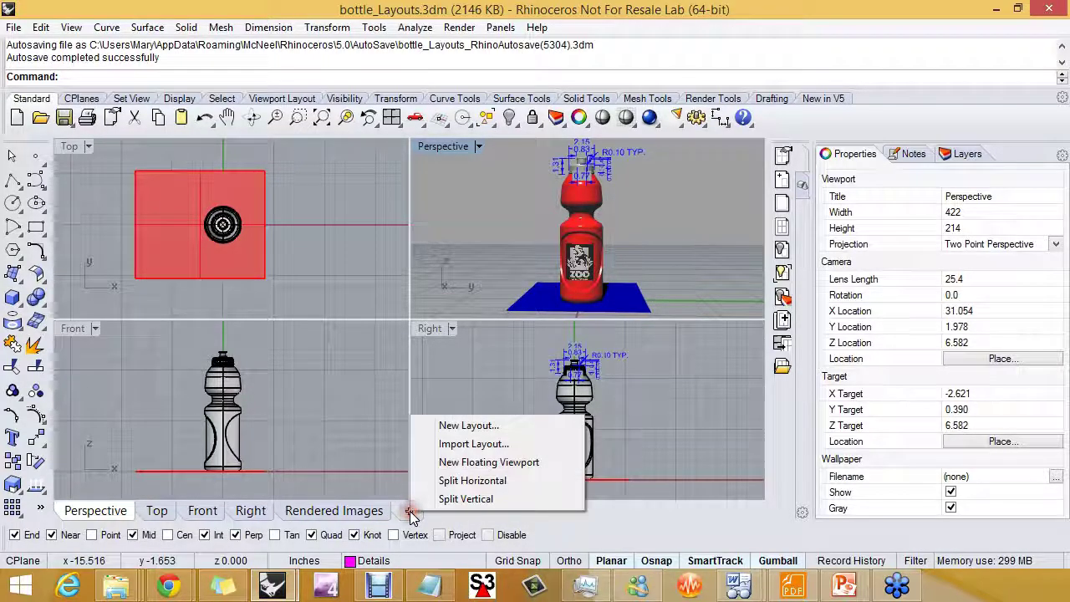
- Create layout 'Water Bottle Design by Kyle' on Ledger 17 × 11 paper with 0 initial details
{"action": "left_click", "coordinate": [467, 426]}
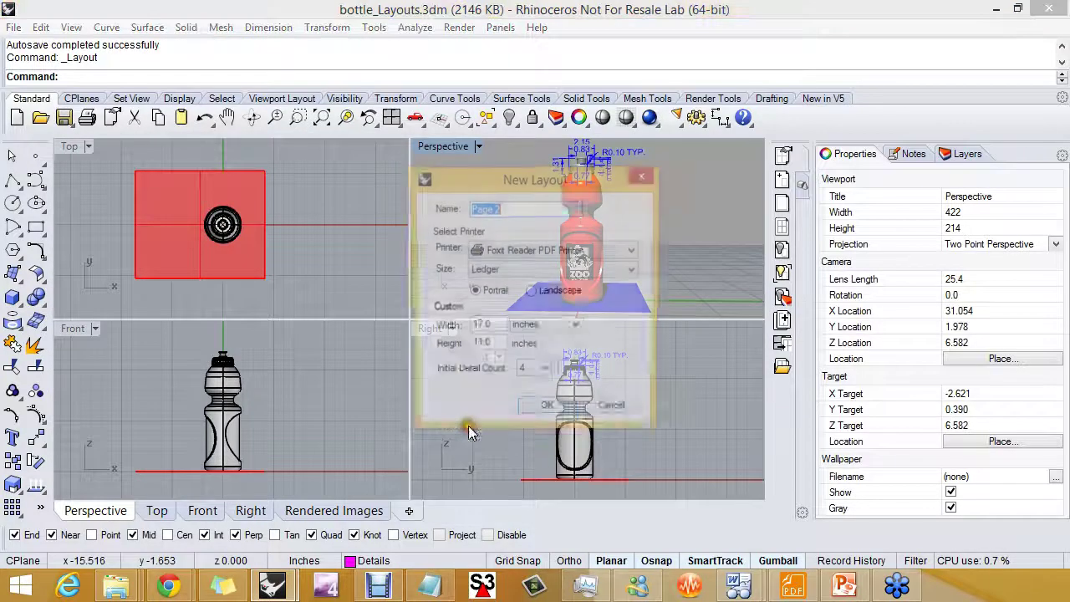
{"action": "left_click_drag", "start_coordinate": [518, 179], "coordinate": [479, 178]}
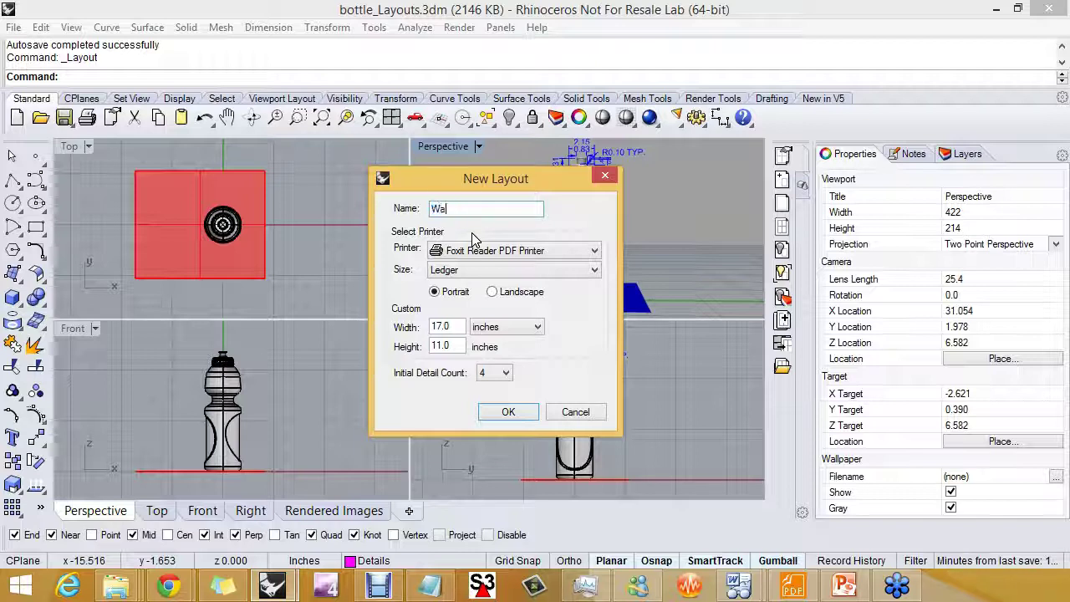
{"action": "type", "text": "bott"}
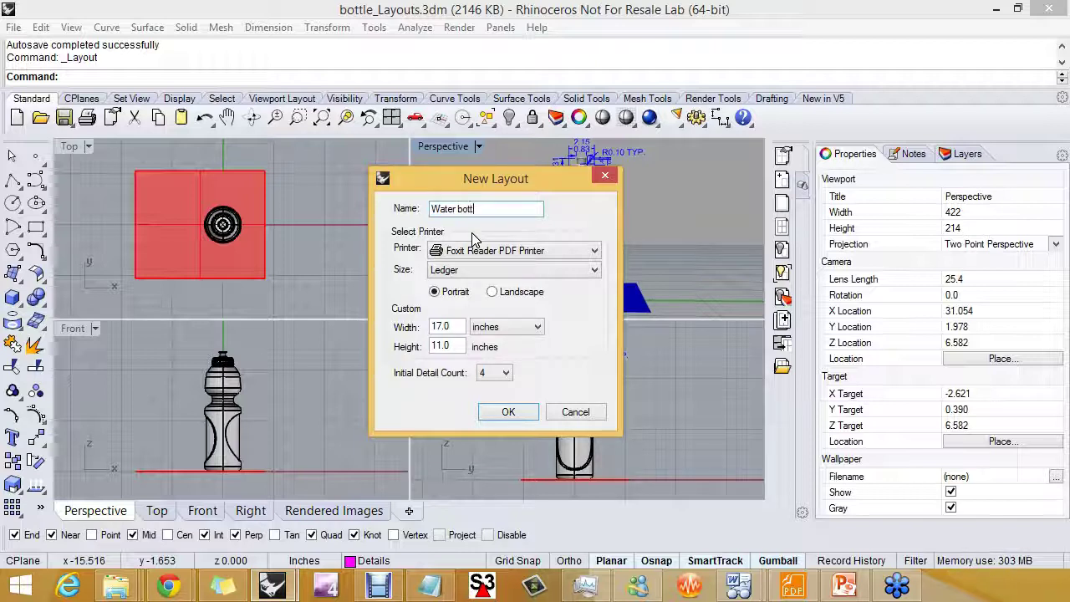
{"action": "type", "text": "le"}
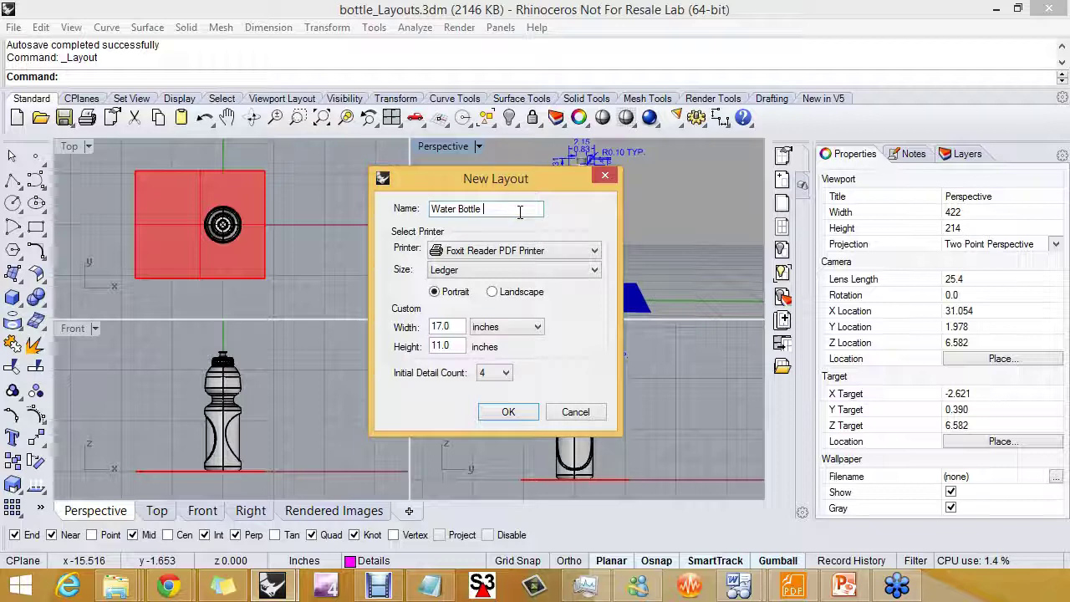
{"action": "type", "text": "Design"}
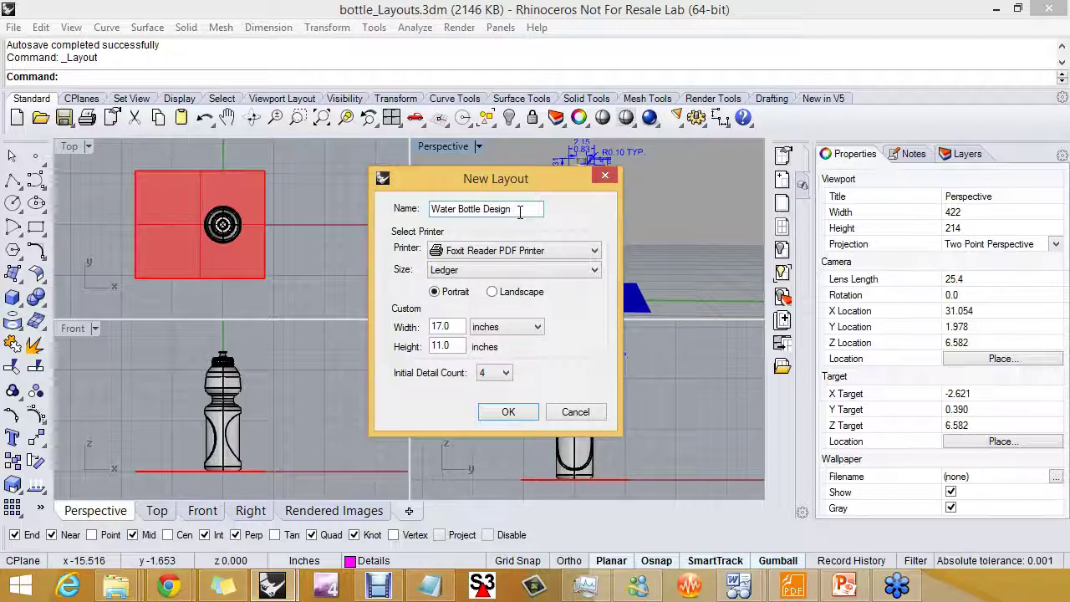
{"action": "type", "text": " by Kyle"}
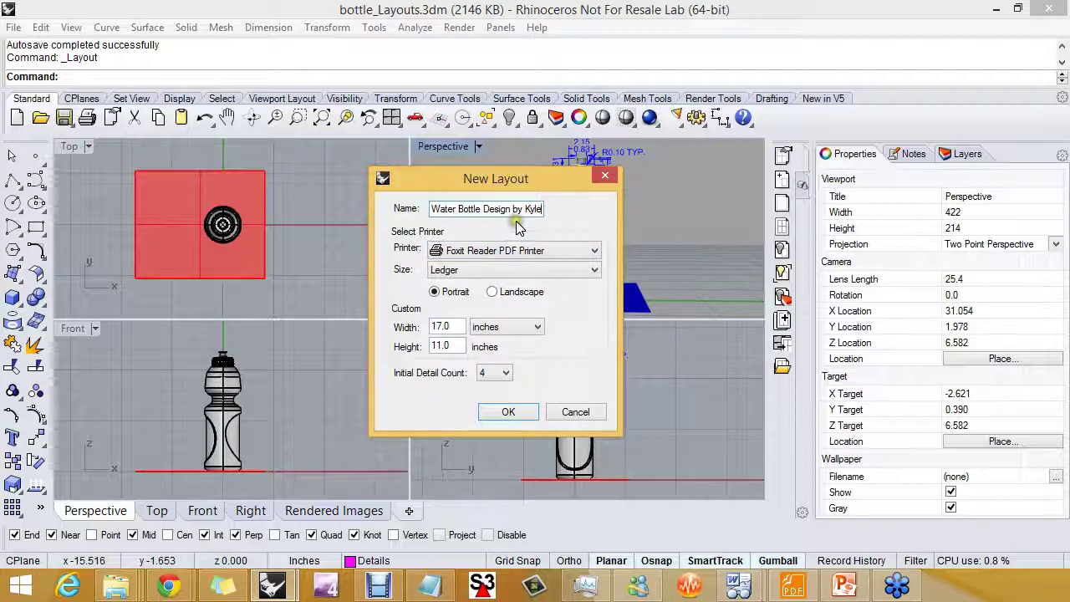
{"action": "left_click", "coordinate": [514, 240]}
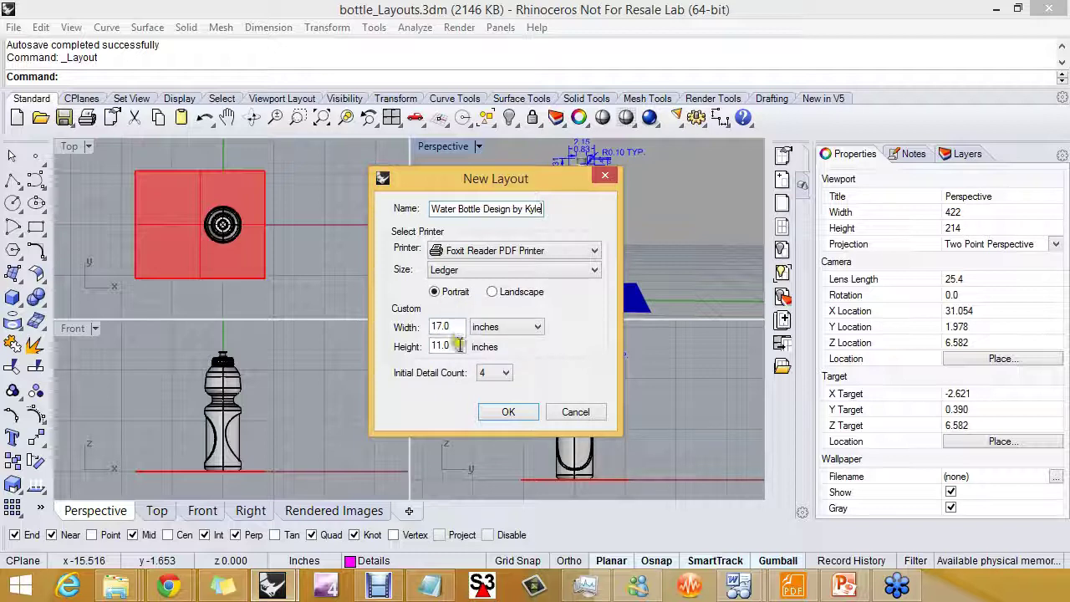
{"action": "left_click", "coordinate": [488, 303]}
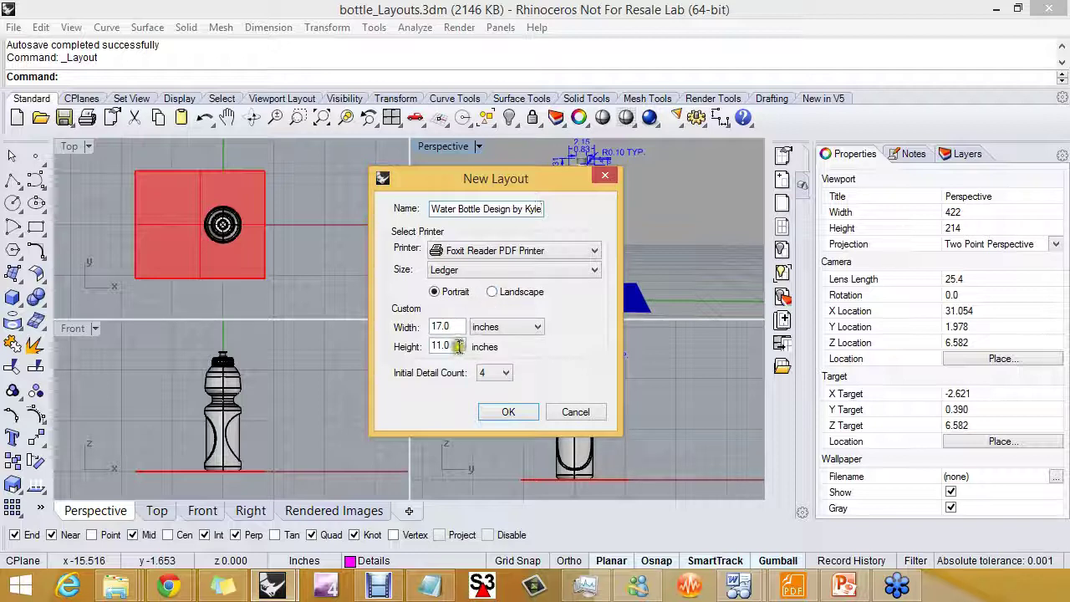
{"action": "left_click", "coordinate": [504, 373]}
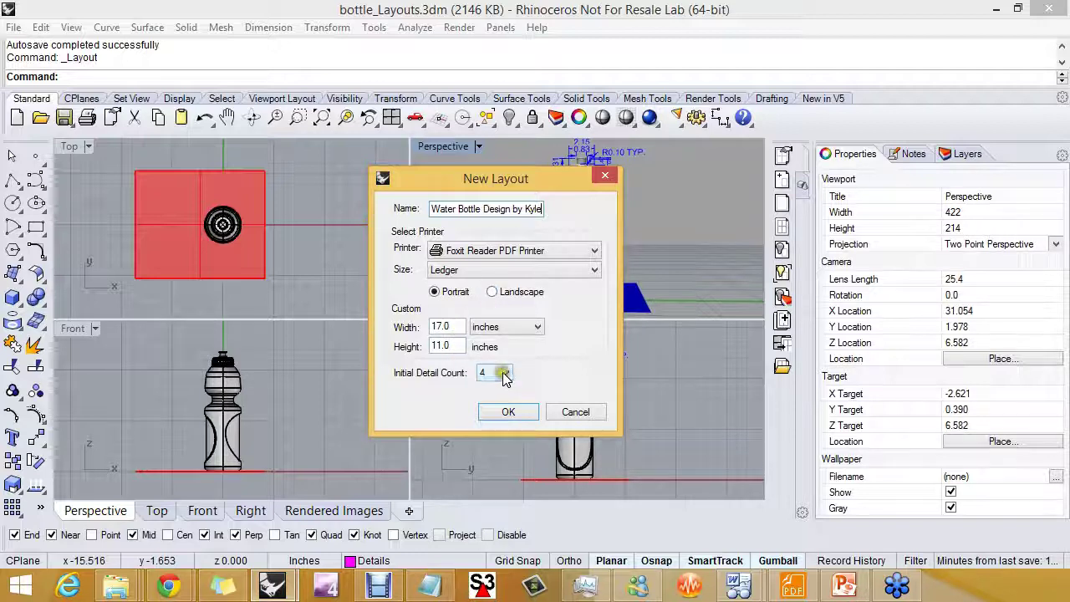
{"action": "left_click", "coordinate": [506, 374]}
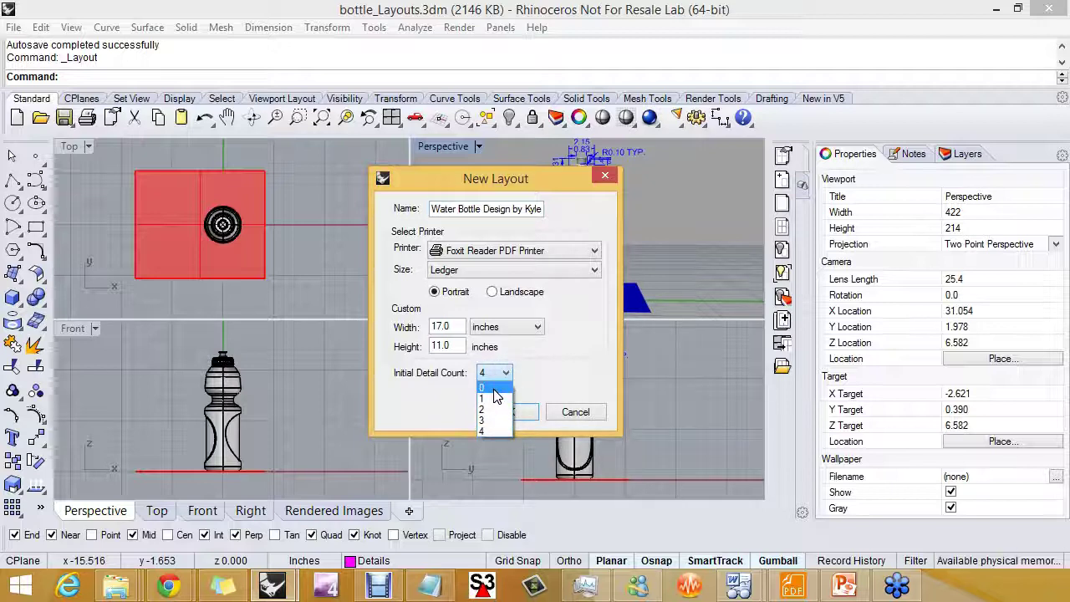
{"action": "left_click", "coordinate": [491, 389]}
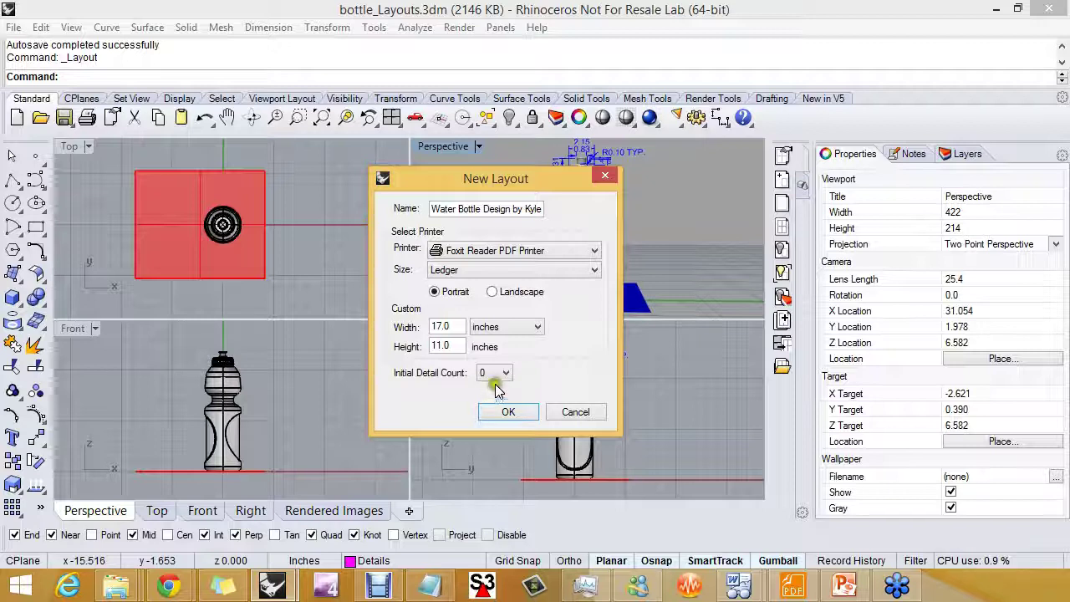
{"action": "left_click", "coordinate": [504, 413]}
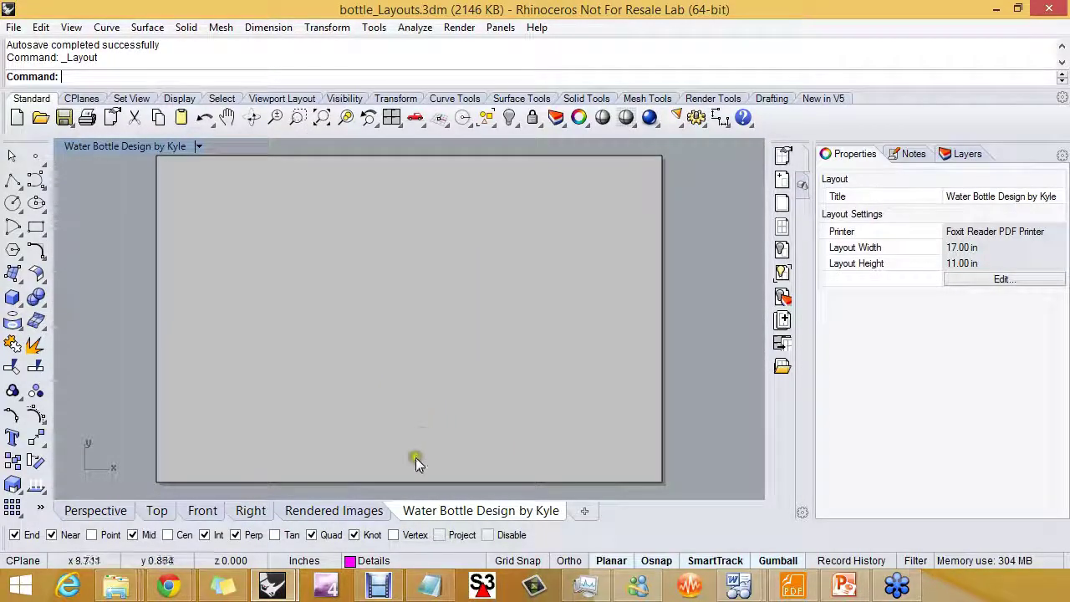
- In Layout Properties, change the page width to 11.0 and the height to 8.5 inches
{"action": "right_click", "coordinate": [475, 512]}
{"action": "left_click", "coordinate": [479, 502]}
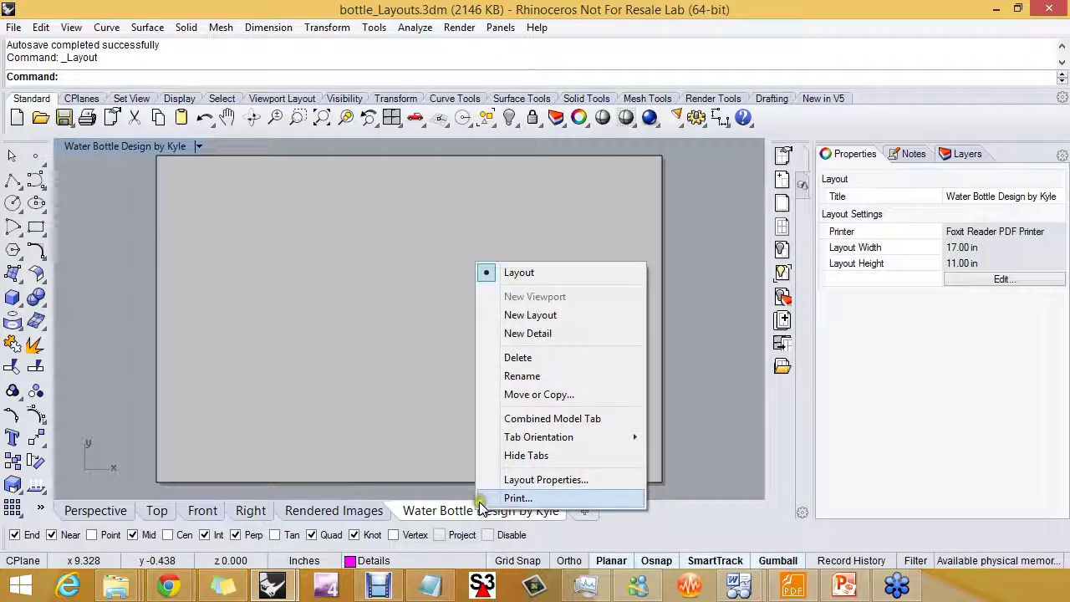
{"action": "left_click", "coordinate": [530, 480]}
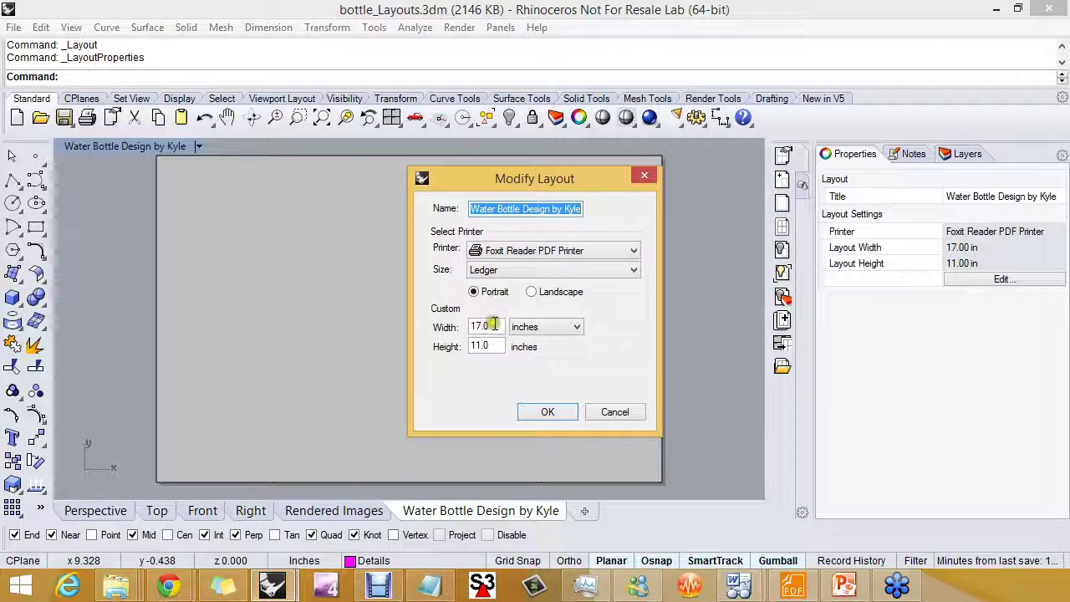
{"action": "double_click", "coordinate": [492, 325]}
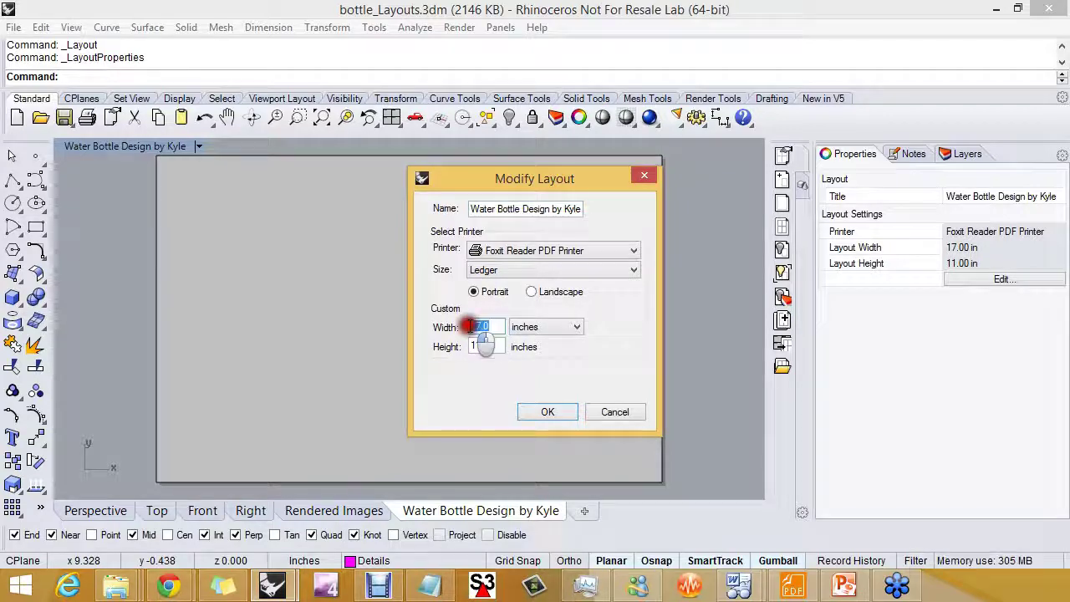
{"action": "type", "text": "11.0"}
{"action": "double_click", "coordinate": [455, 345]}
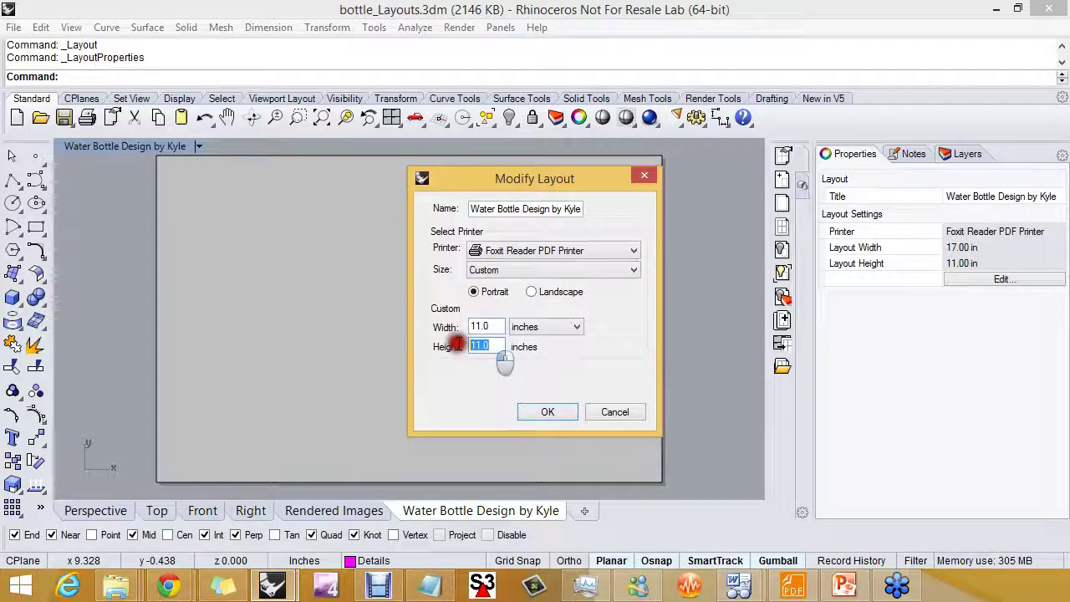
{"action": "type", "text": "8.5"}
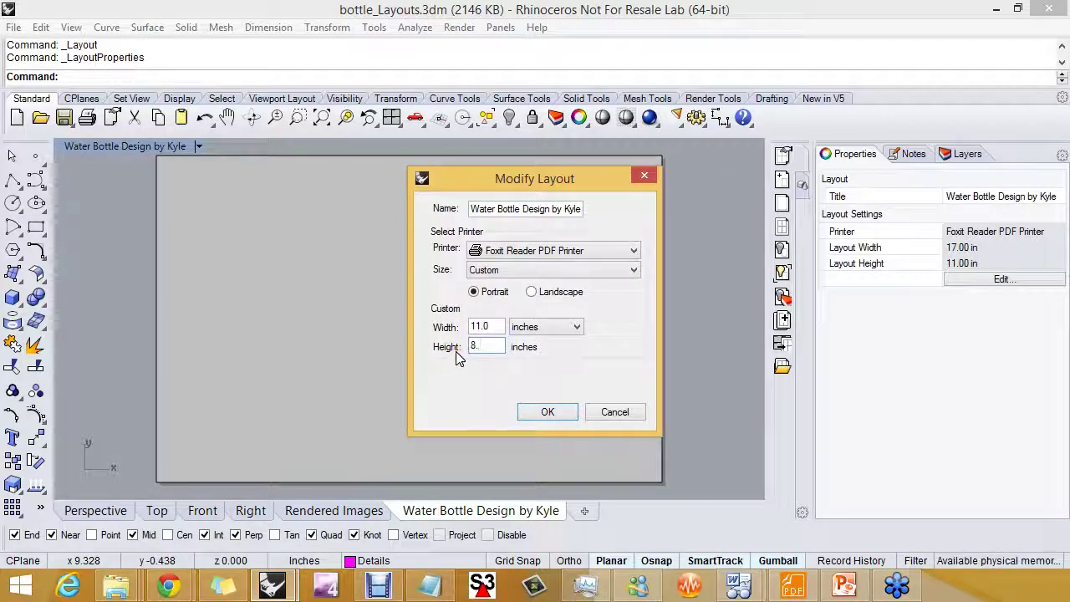
{"action": "left_click", "coordinate": [546, 413]}
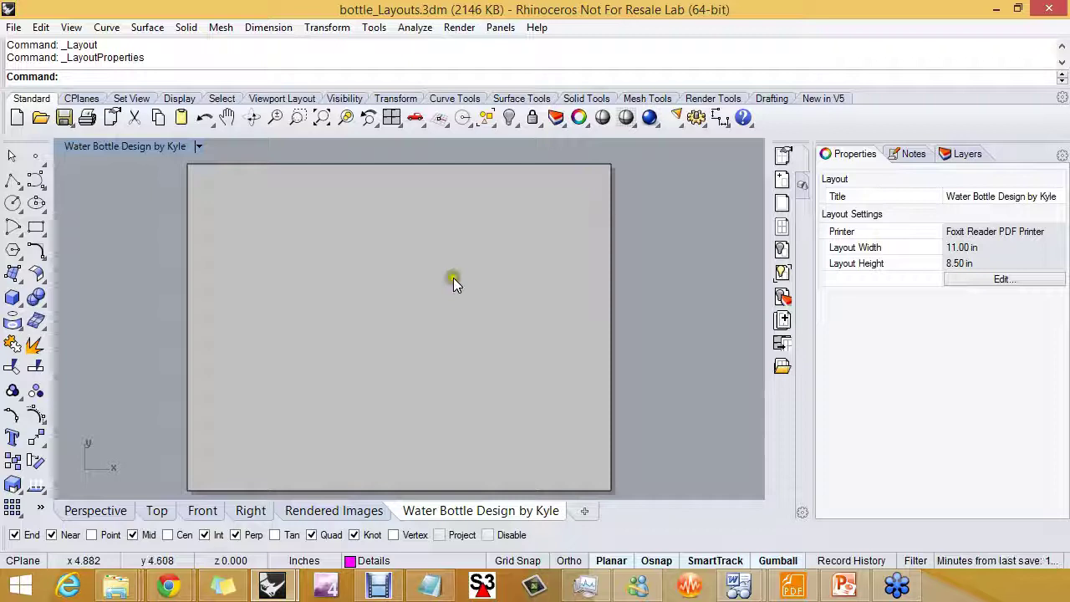
- Show the Layers panel beside the layout page after briefly checking the Notes panel
{"action": "left_click", "coordinate": [608, 165]}
{"action": "left_click", "coordinate": [504, 318]}
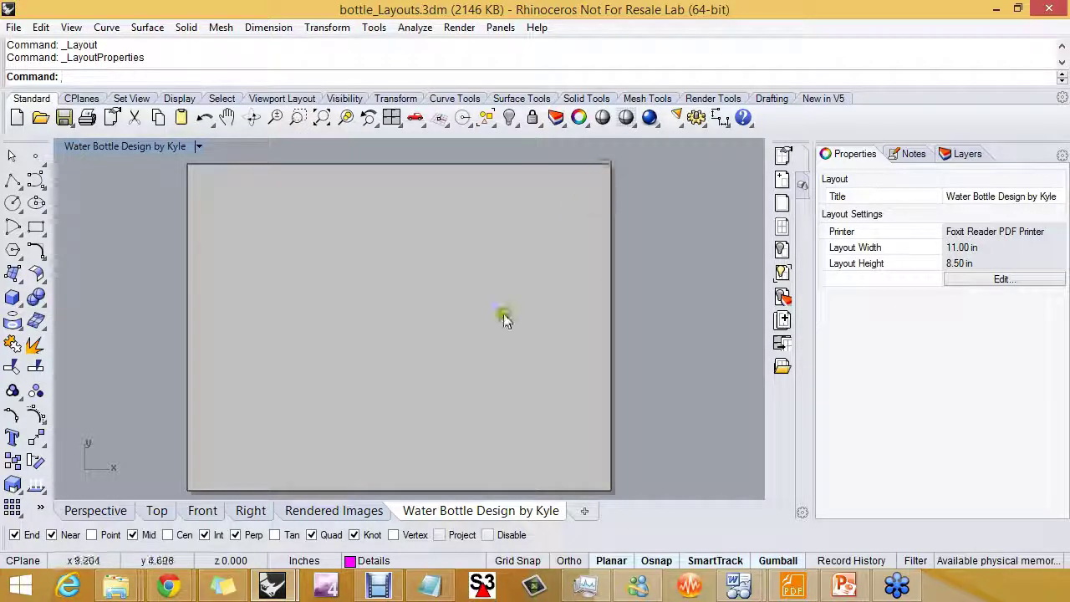
{"action": "right_click_drag", "start_coordinate": [506, 343], "coordinate": [495, 337]}
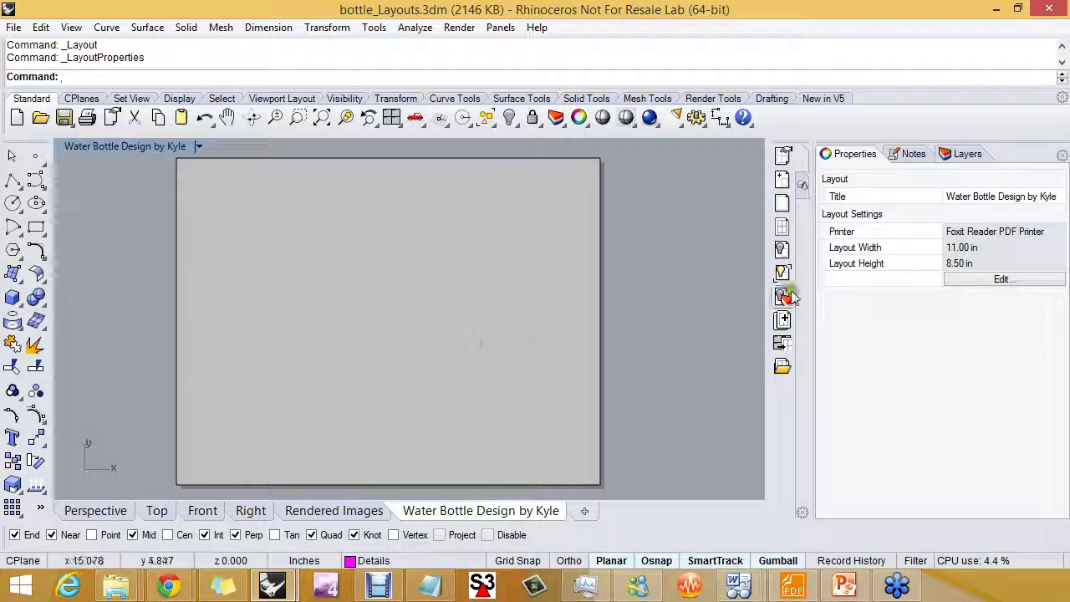
{"action": "left_click", "coordinate": [963, 155]}
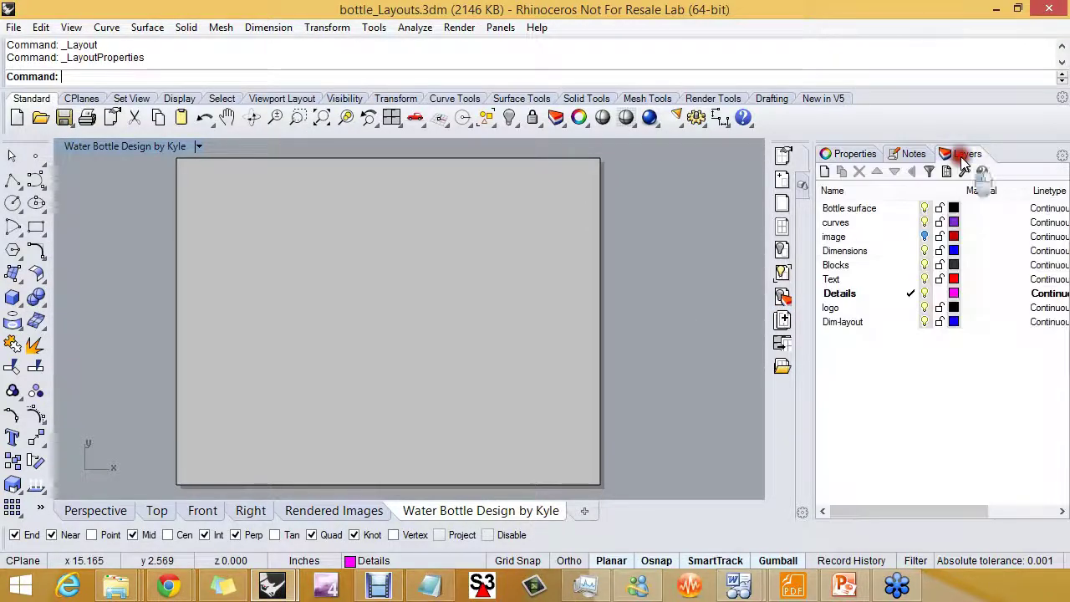
{"action": "left_click", "coordinate": [914, 154]}
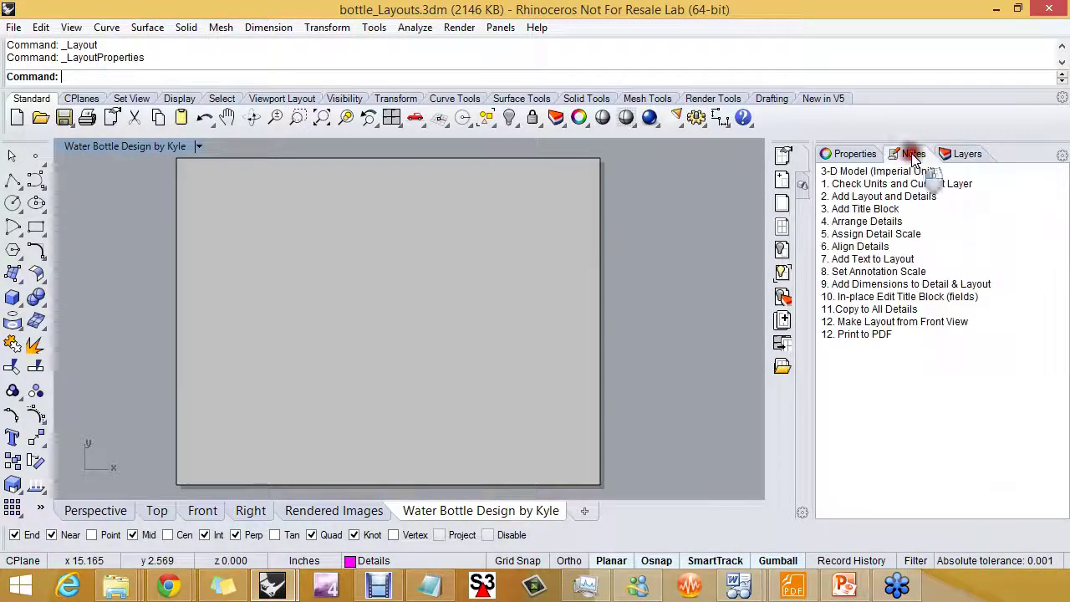
{"action": "left_click", "coordinate": [967, 154]}
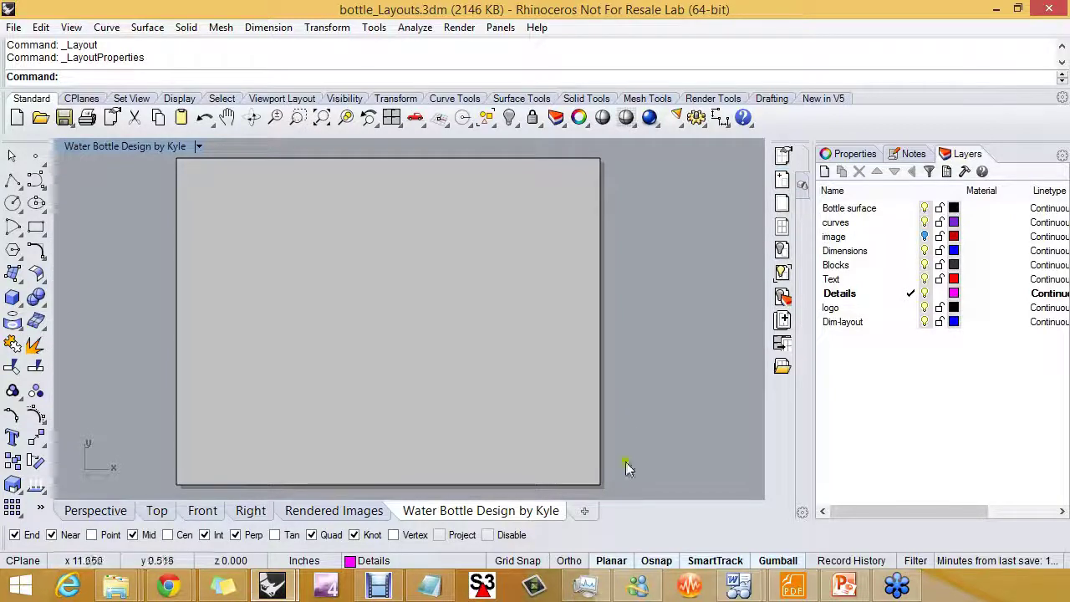
- With grid snap on, add a large detail at the page's left and pan the bottle inside it
{"action": "right_click", "coordinate": [500, 517]}
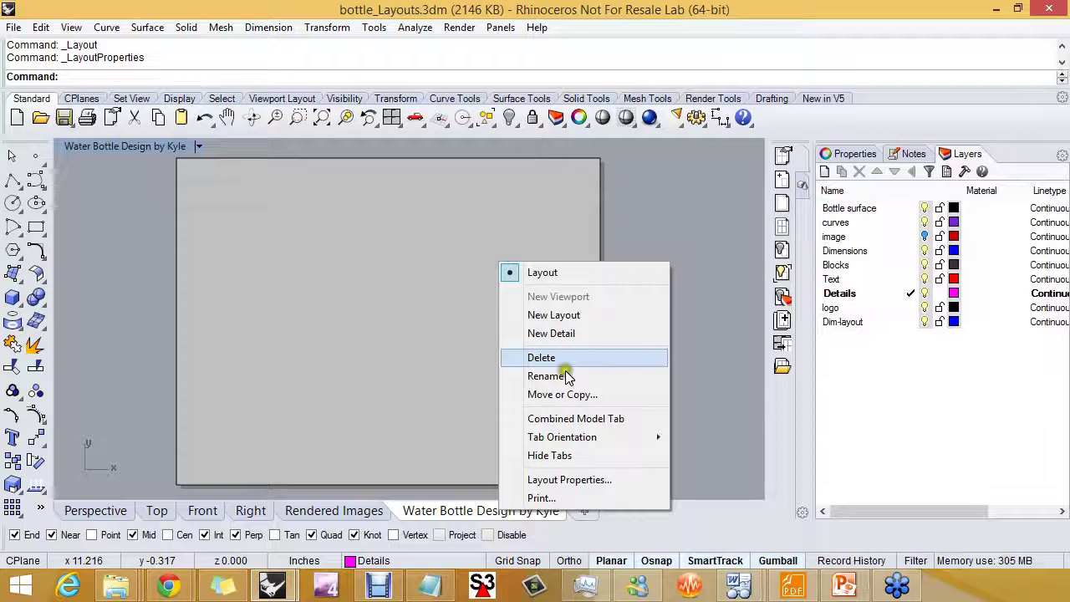
{"action": "left_click", "coordinate": [565, 337]}
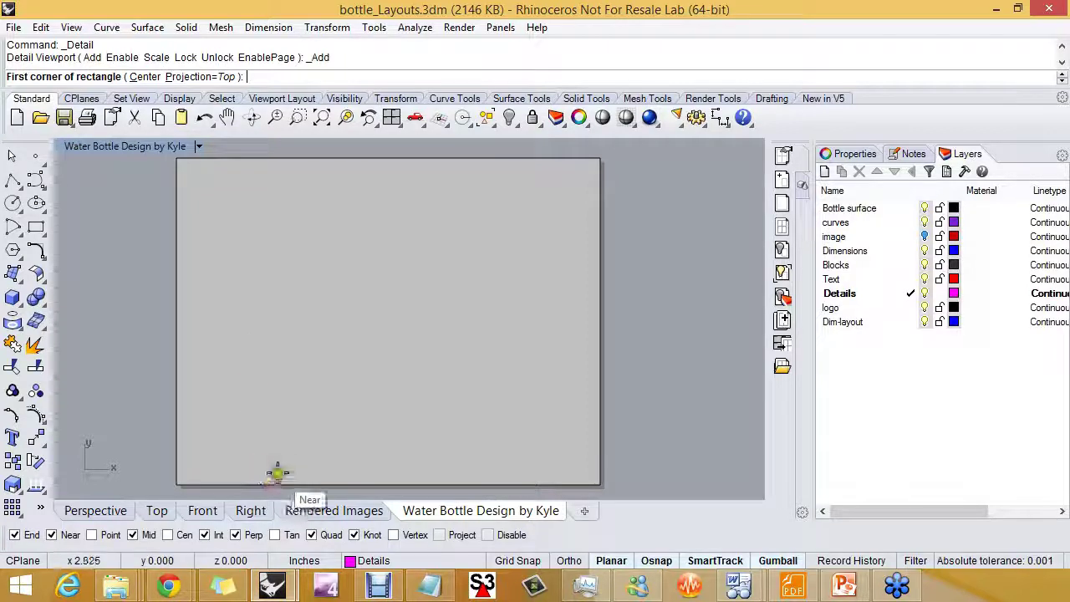
{"action": "left_click", "coordinate": [515, 559]}
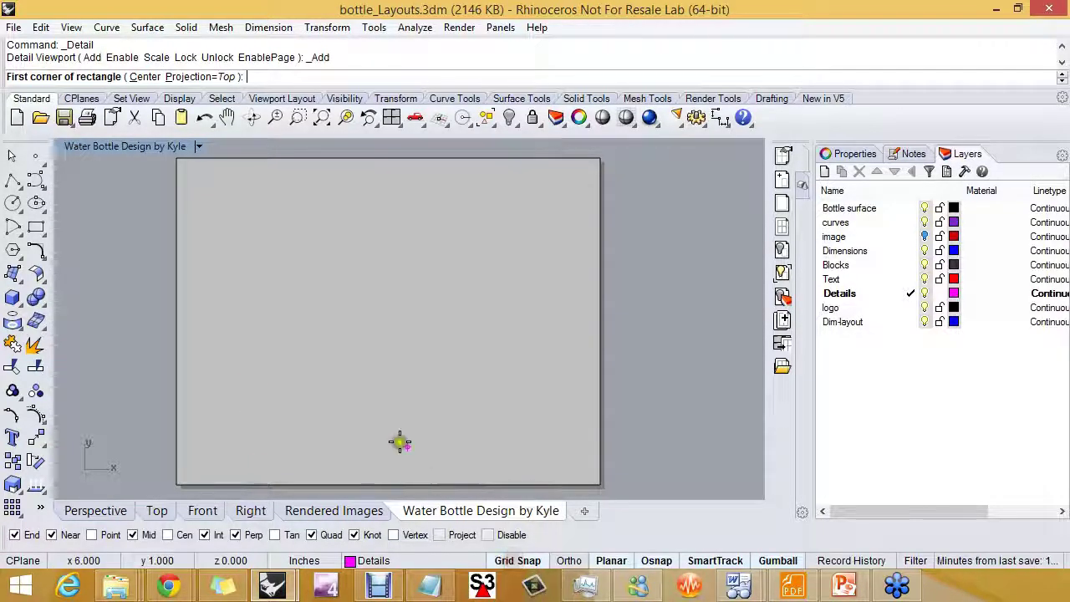
{"action": "left_click", "coordinate": [214, 178]}
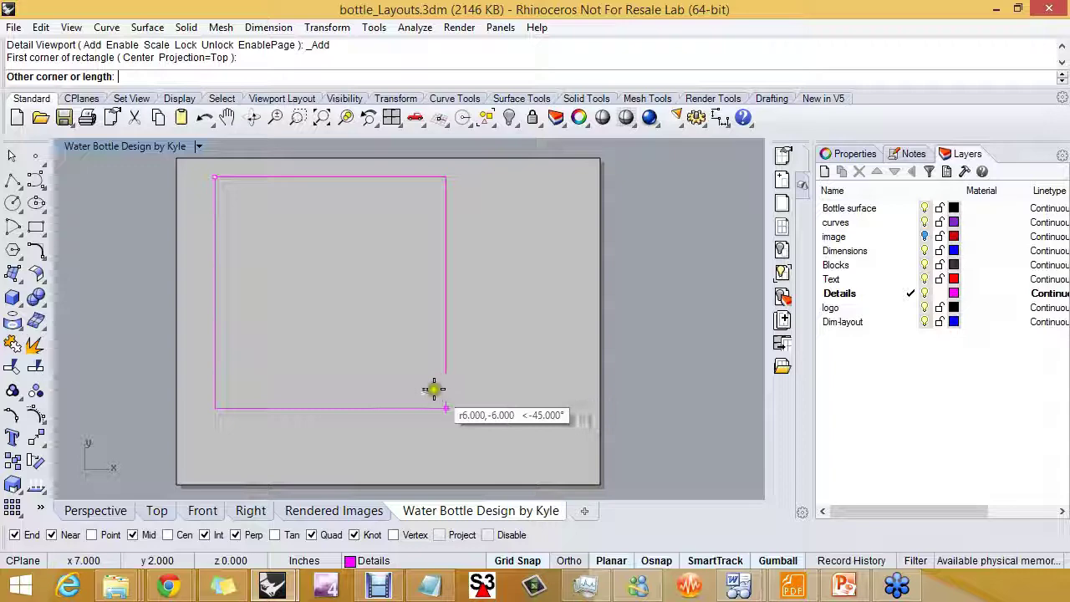
{"action": "left_click", "coordinate": [407, 367]}
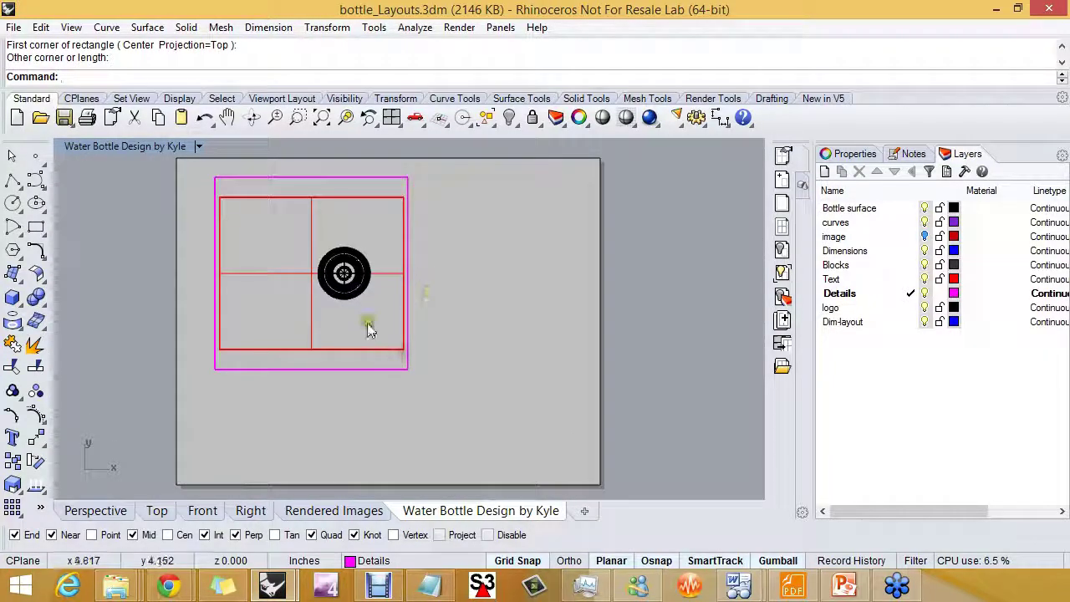
{"action": "double_click", "coordinate": [375, 321]}
{"action": "right_click_drag", "start_coordinate": [377, 317], "coordinate": [361, 336]}
{"action": "double_click", "coordinate": [430, 321]}
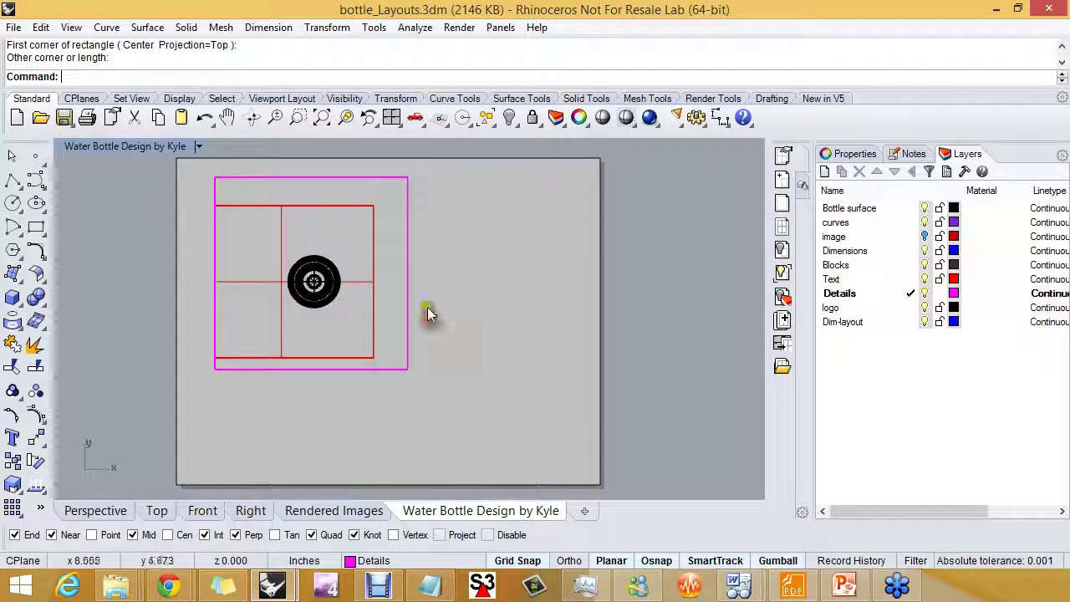
- Add a smaller second detail at the upper right of the page
{"action": "right_click", "coordinate": [428, 216]}
{"action": "left_click", "coordinate": [433, 185]}
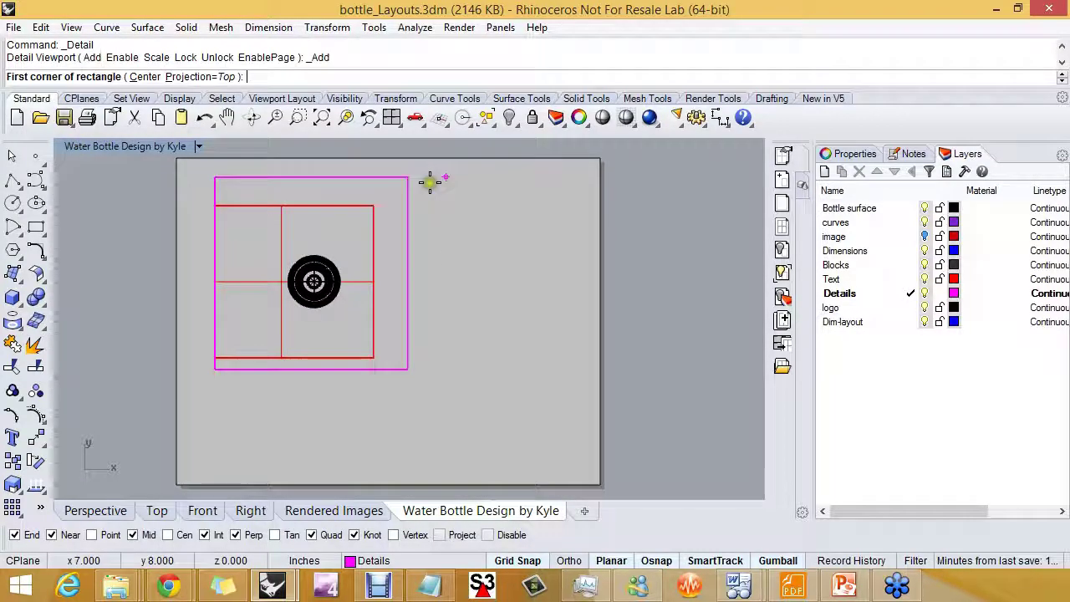
{"action": "left_click", "coordinate": [548, 303]}
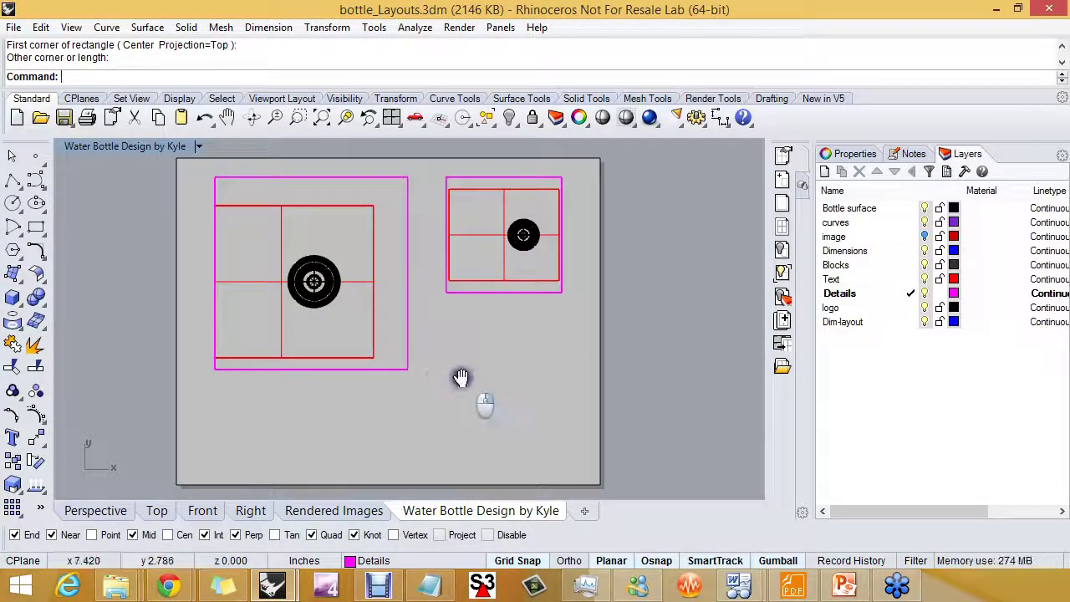
{"action": "right_click_drag", "start_coordinate": [460, 378], "coordinate": [442, 375]}
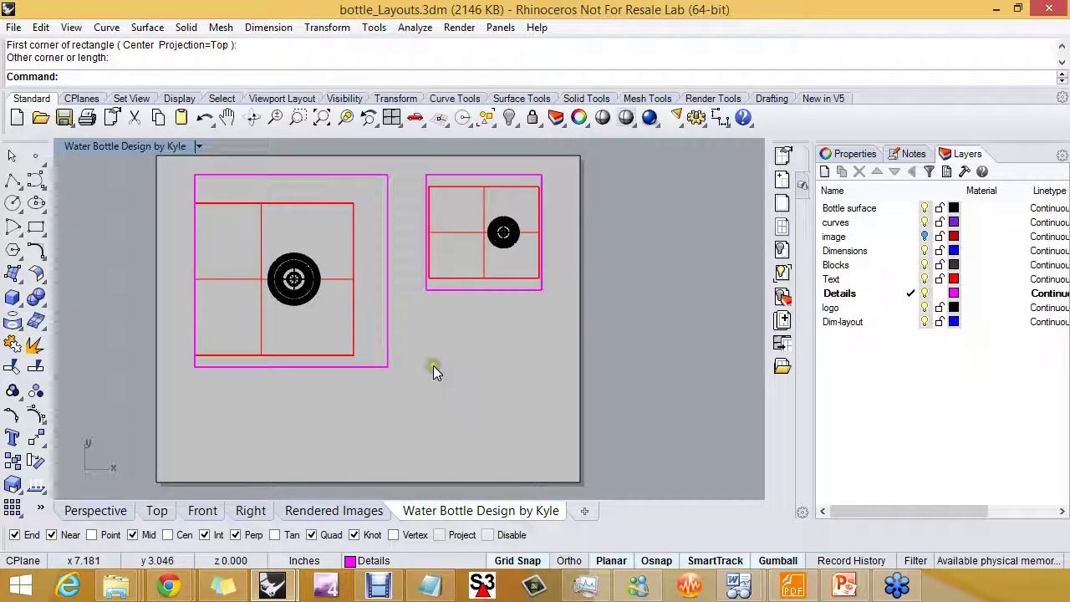
- Activate the left detail, then pan and zoom in on the bottle top
{"action": "left_click", "coordinate": [386, 344]}
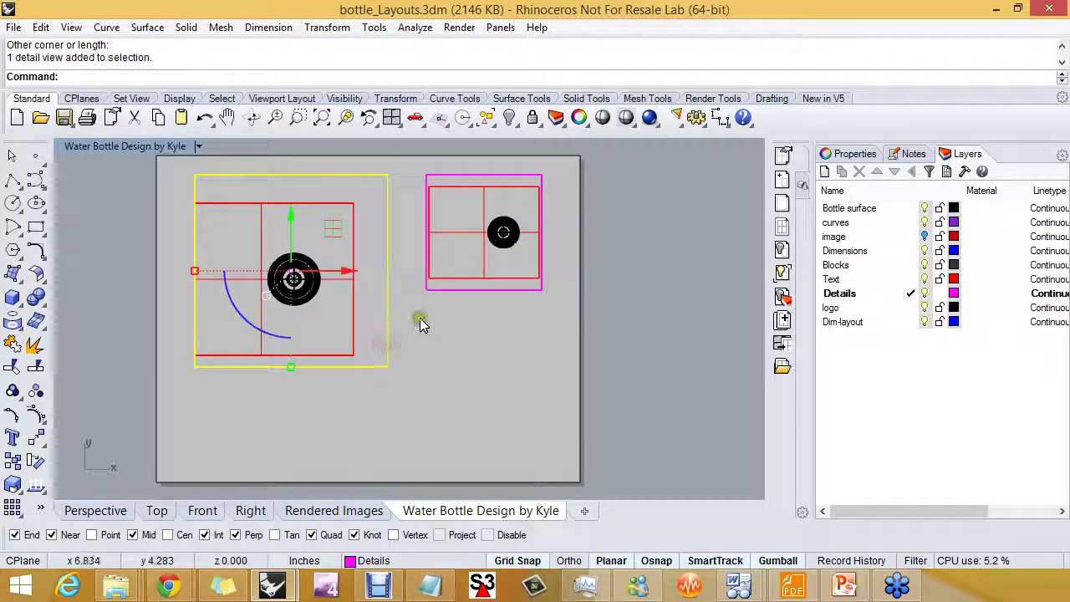
{"action": "left_click", "coordinate": [449, 309]}
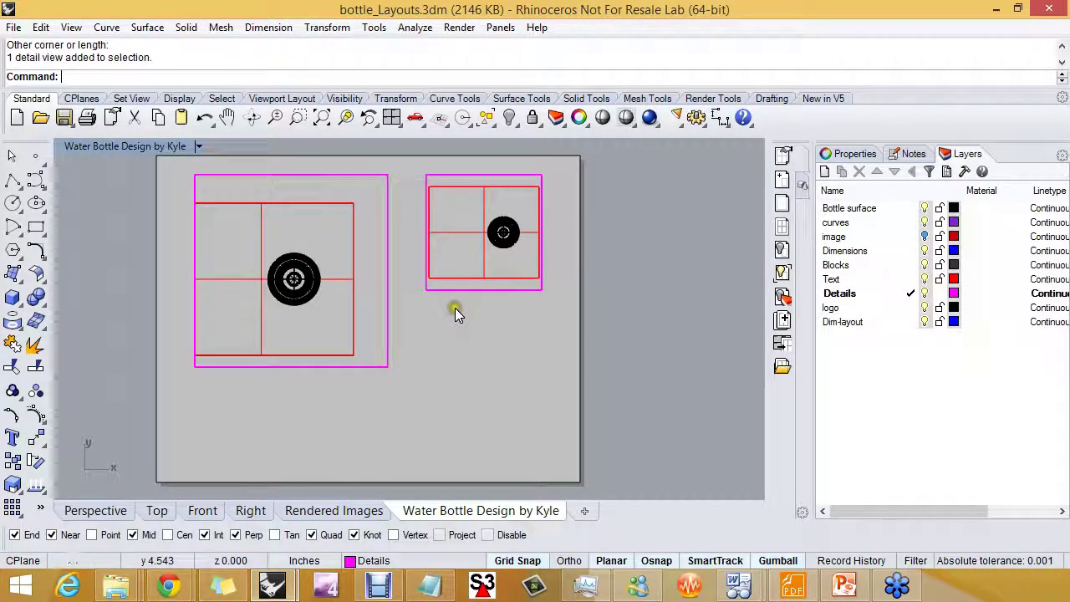
{"action": "right_click_drag", "start_coordinate": [463, 318], "coordinate": [456, 323]}
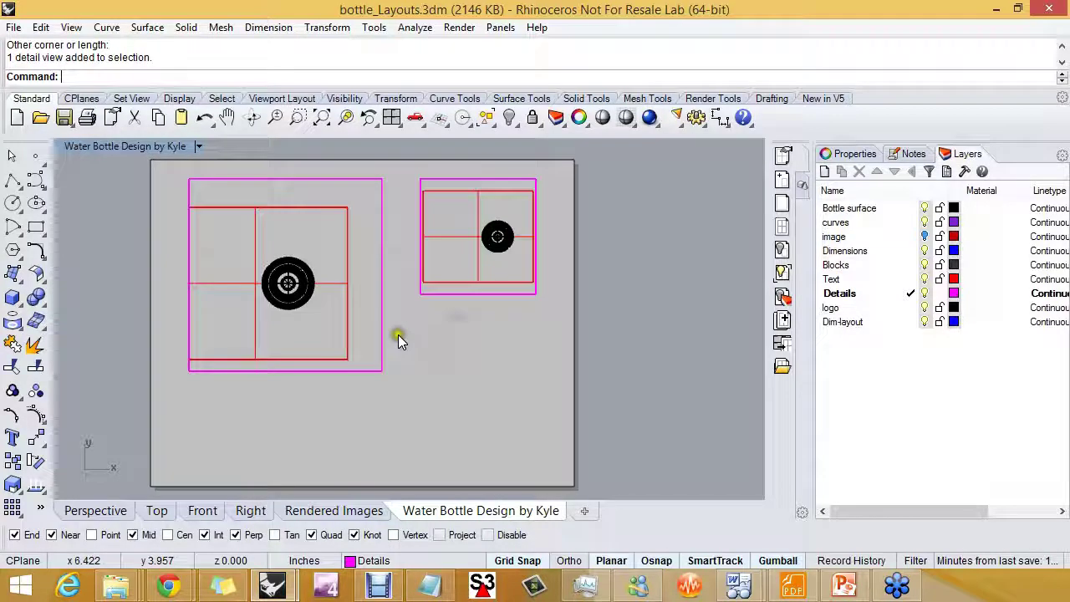
{"action": "double_click", "coordinate": [319, 236]}
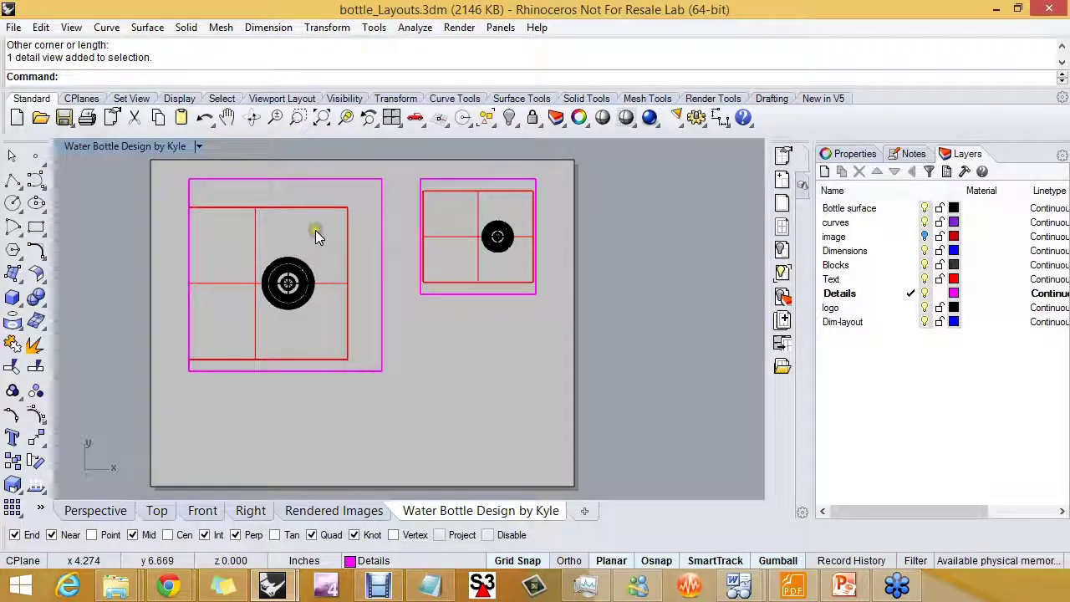
{"action": "double_click", "coordinate": [316, 230]}
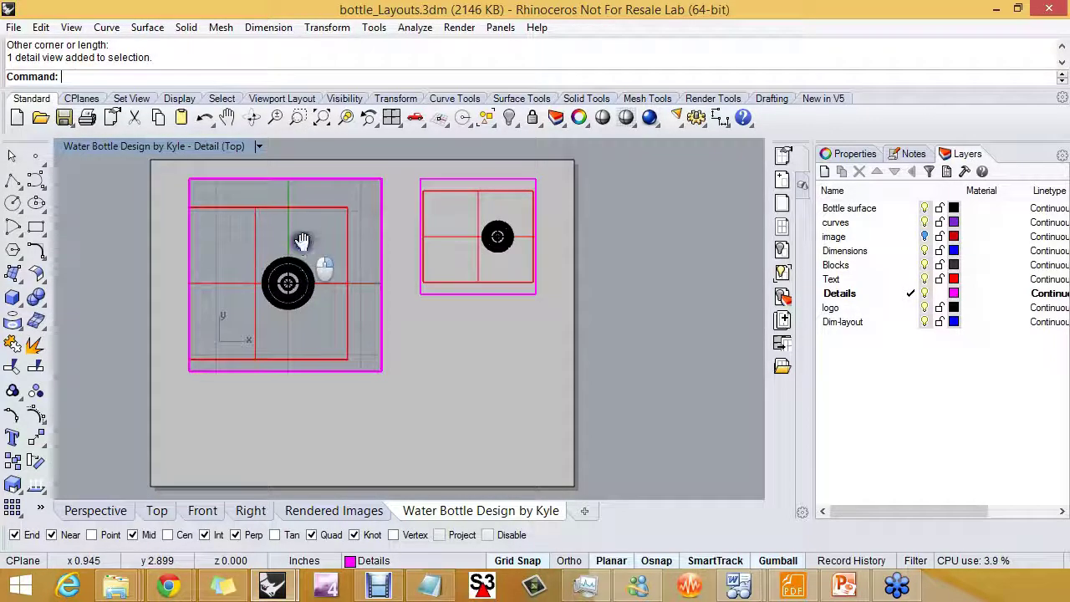
{"action": "mouse_move", "coordinate": [303, 241]}
{"action": "right_mouse_down"}
{"action": "mouse_move", "coordinate": [323, 242]}
{"action": "mouse_move", "coordinate": [308, 240]}
{"action": "mouse_move", "coordinate": [321, 254]}
{"action": "mouse_move", "coordinate": [325, 244]}
{"action": "right_mouse_up"}
{"action": "scroll", "coordinate": [308, 240], "scroll_direction": "up", "scroll_amount": 3}
- Toggle the left detail inactive and active several times, leaving it active
{"action": "double_click", "coordinate": [324, 244]}
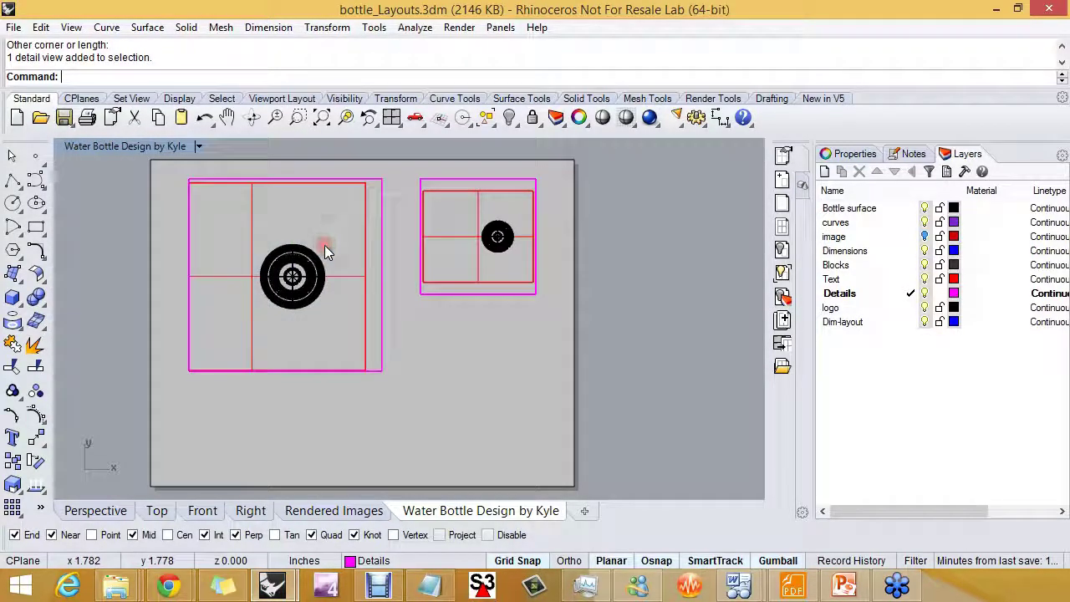
{"action": "double_click", "coordinate": [325, 246]}
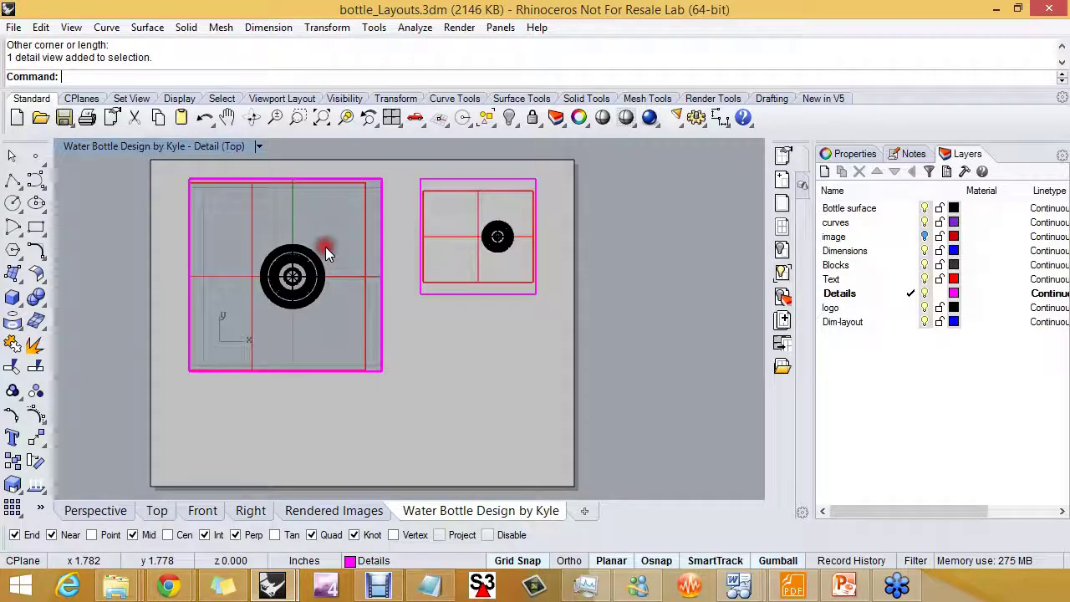
{"action": "double_click", "coordinate": [399, 255]}
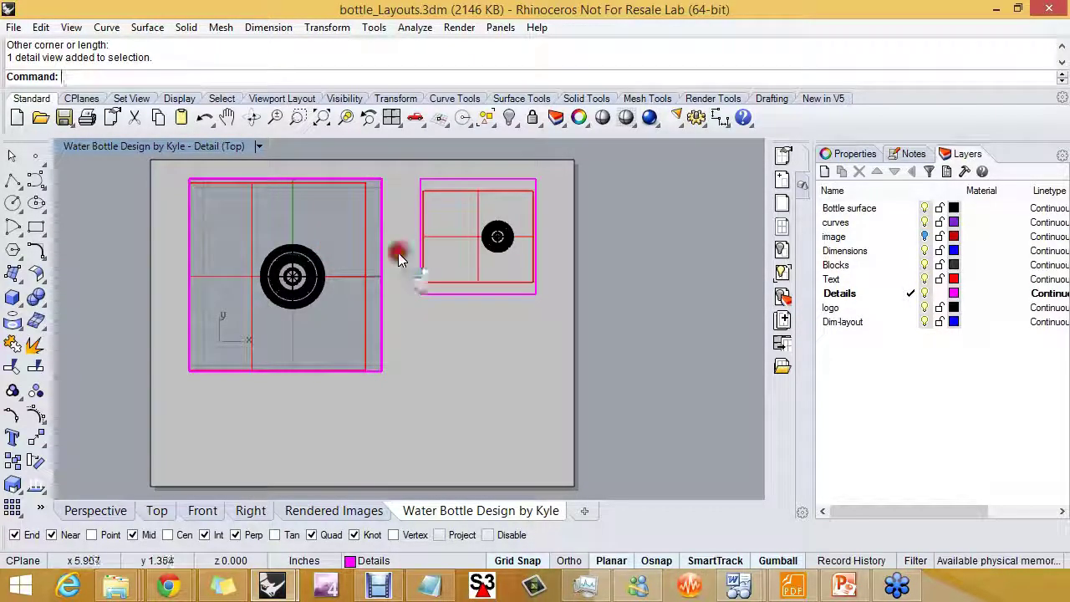
{"action": "double_click", "coordinate": [334, 258]}
{"action": "double_click", "coordinate": [334, 258]}
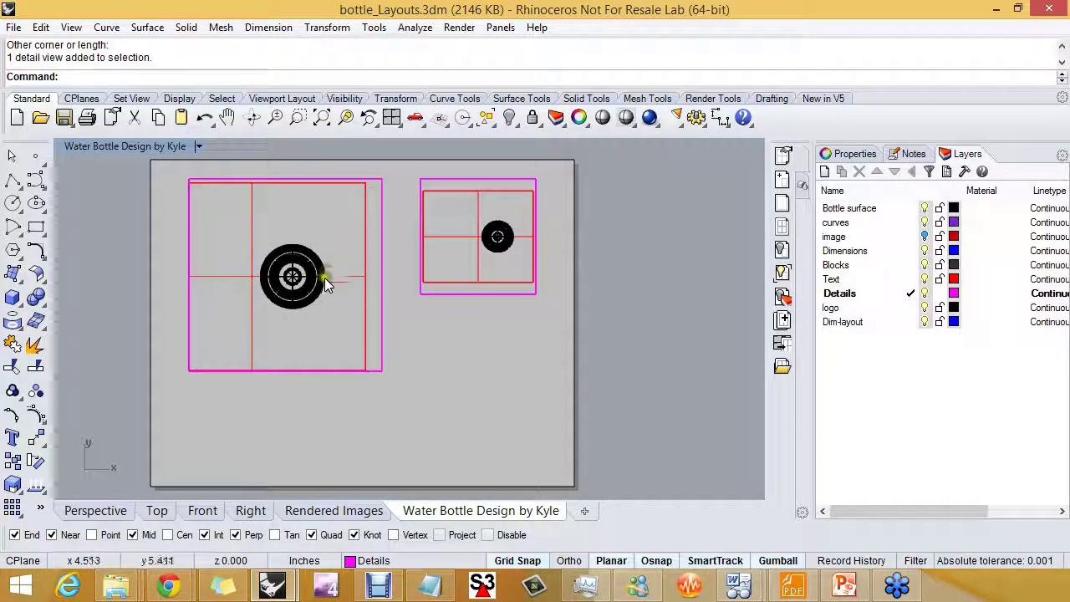
{"action": "double_click", "coordinate": [329, 247]}
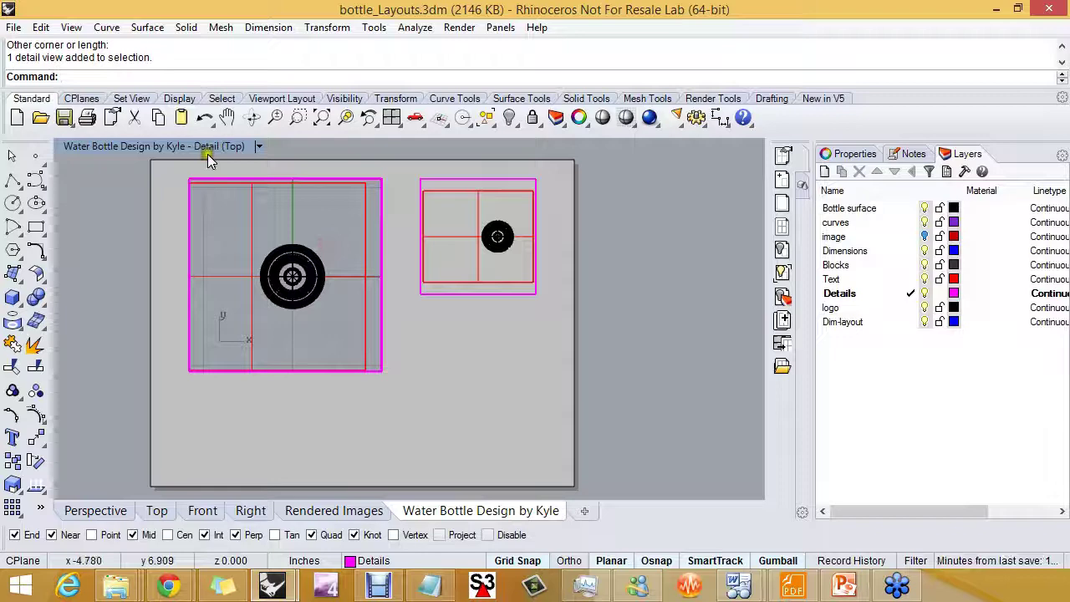
- Switch the left detail to the Right side view and pan the bottle within it
{"action": "left_click", "coordinate": [259, 147]}
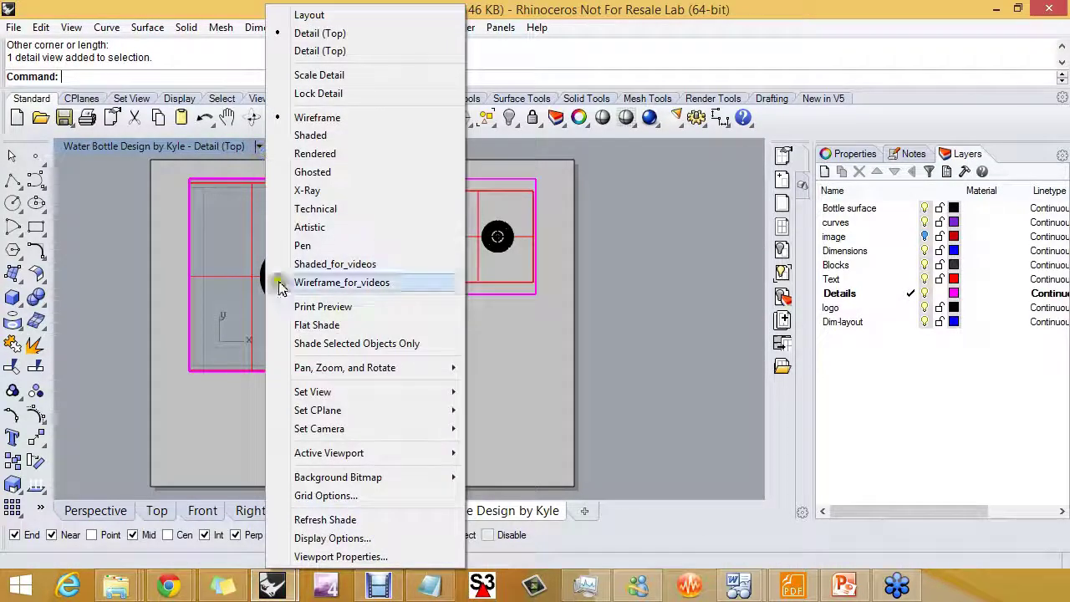
{"action": "mouse_move", "coordinate": [316, 395]}
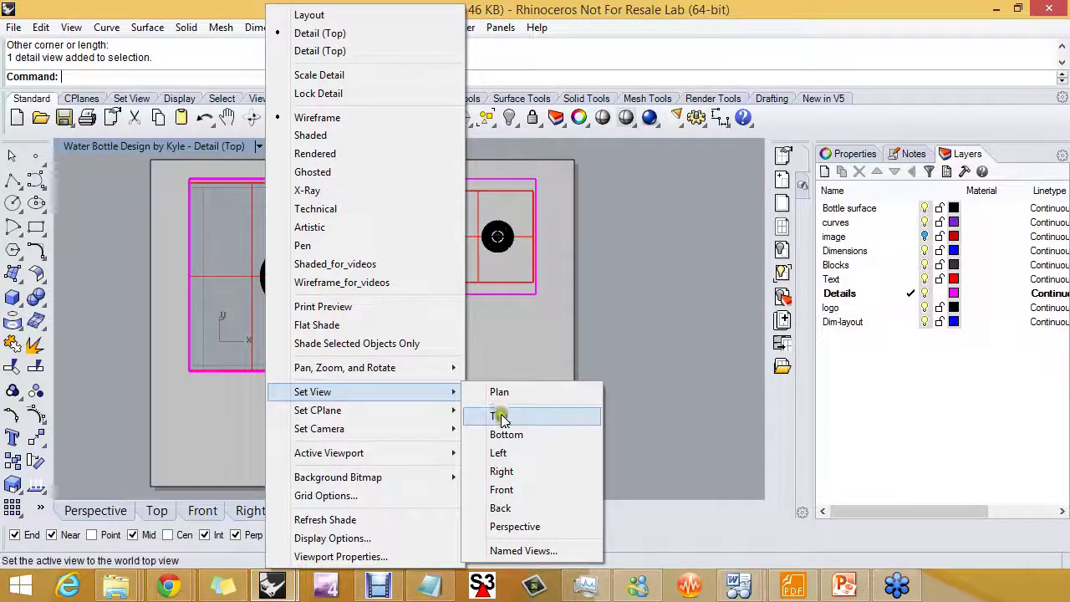
{"action": "left_click", "coordinate": [503, 472]}
{"action": "mouse_move", "coordinate": [307, 293]}
{"action": "right_mouse_down"}
{"action": "mouse_move", "coordinate": [342, 306]}
{"action": "mouse_move", "coordinate": [325, 293]}
{"action": "right_mouse_up"}
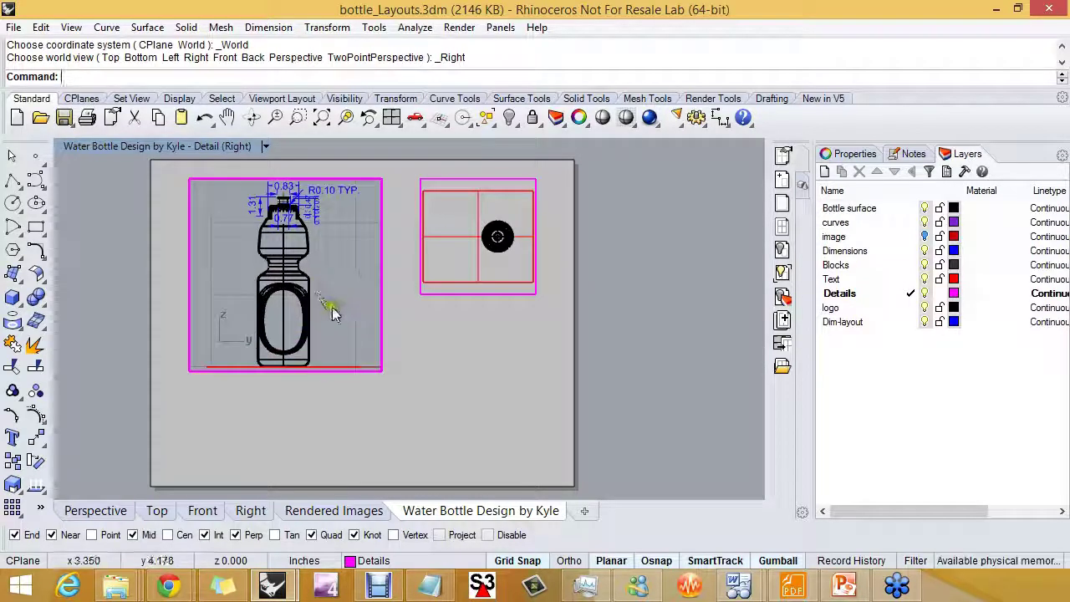
- Pan the small Top-view detail to centre the bottle cap, then return to the page
{"action": "double_click", "coordinate": [499, 260]}
{"action": "right_click_drag", "start_coordinate": [499, 264], "coordinate": [477, 247]}
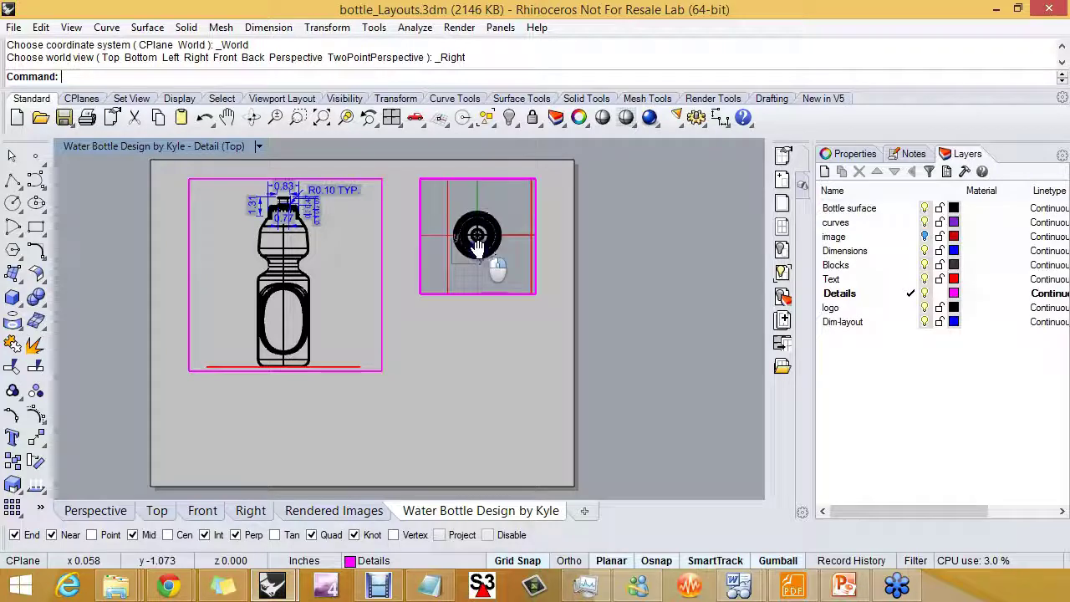
{"action": "left_click", "coordinate": [413, 330]}
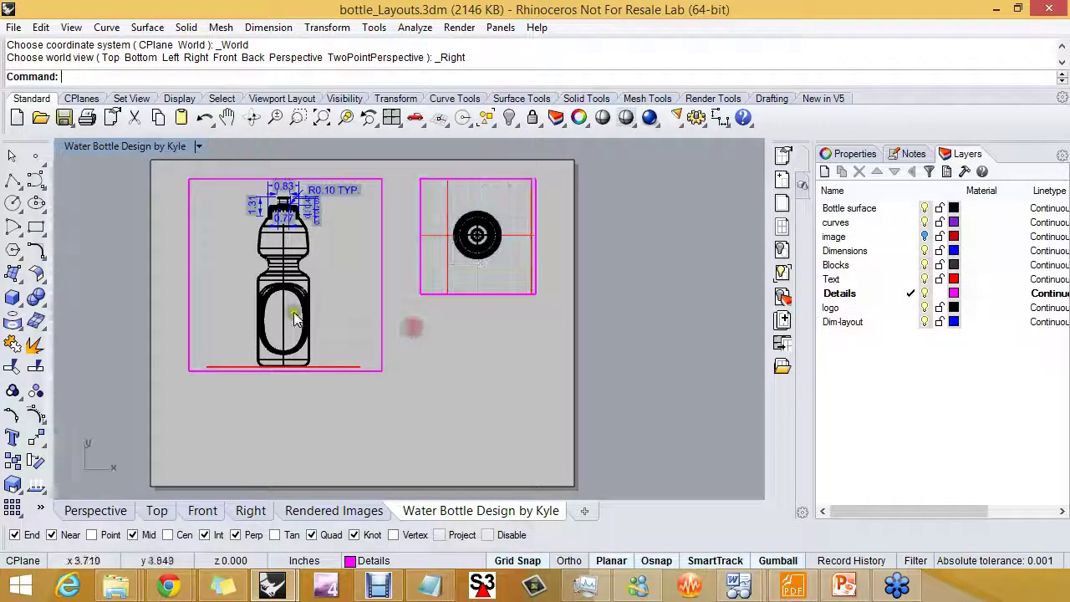
{"action": "double_click", "coordinate": [336, 278]}
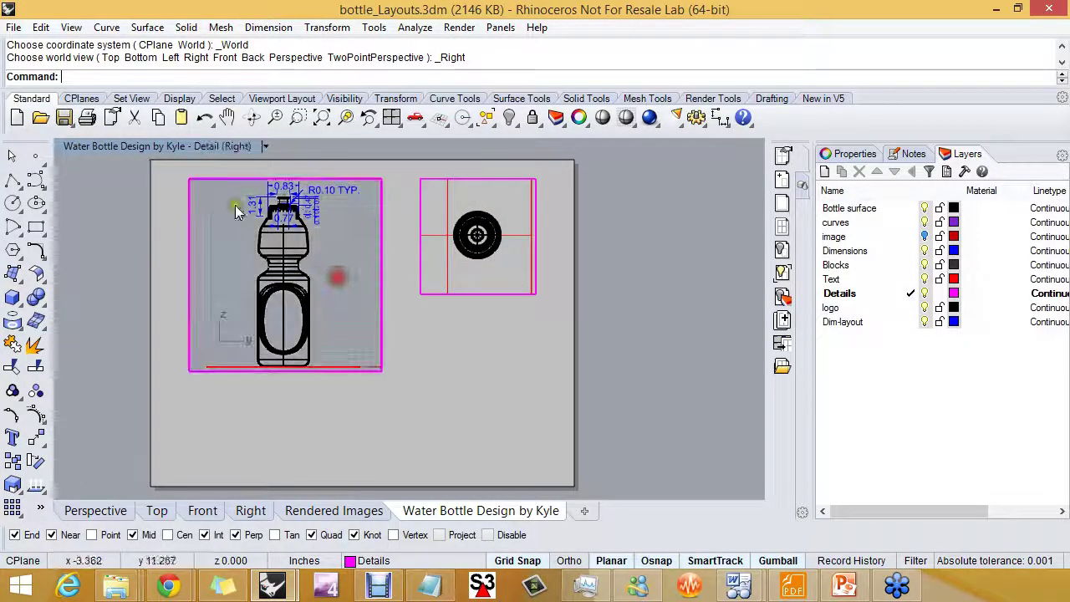
{"action": "double_click", "coordinate": [323, 389]}
- Stretch the left detail taller and move it down 1 inch, then zoom the bottle to fill it
{"action": "left_click", "coordinate": [323, 371]}
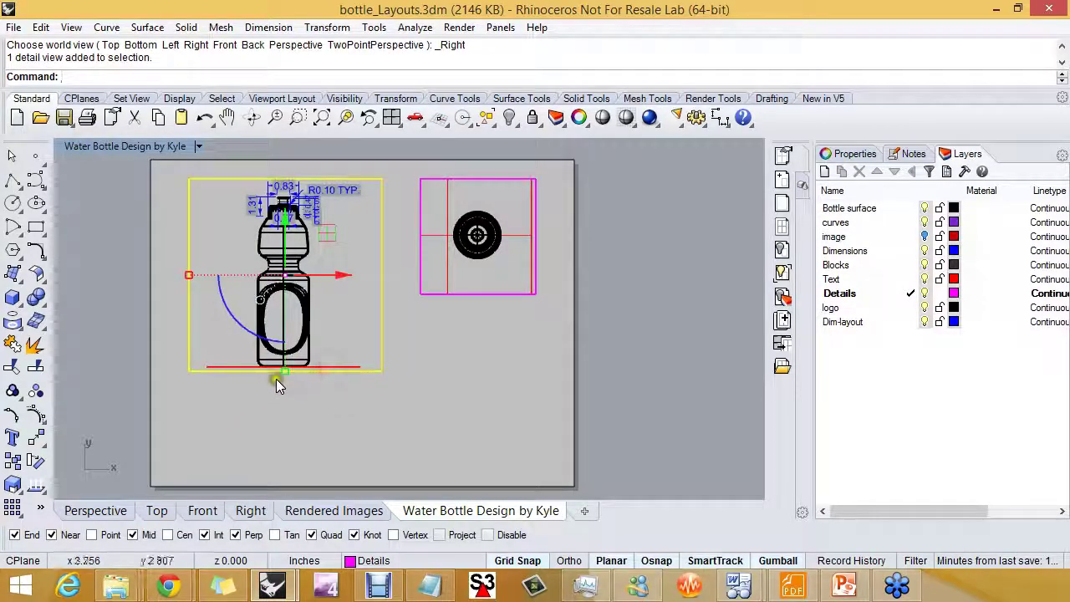
{"action": "mouse_move", "coordinate": [286, 378]}
{"action": "left_mouse_down"}
{"action": "mouse_move", "coordinate": [287, 399]}
{"action": "mouse_move", "coordinate": [288, 387]}
{"action": "left_mouse_up"}
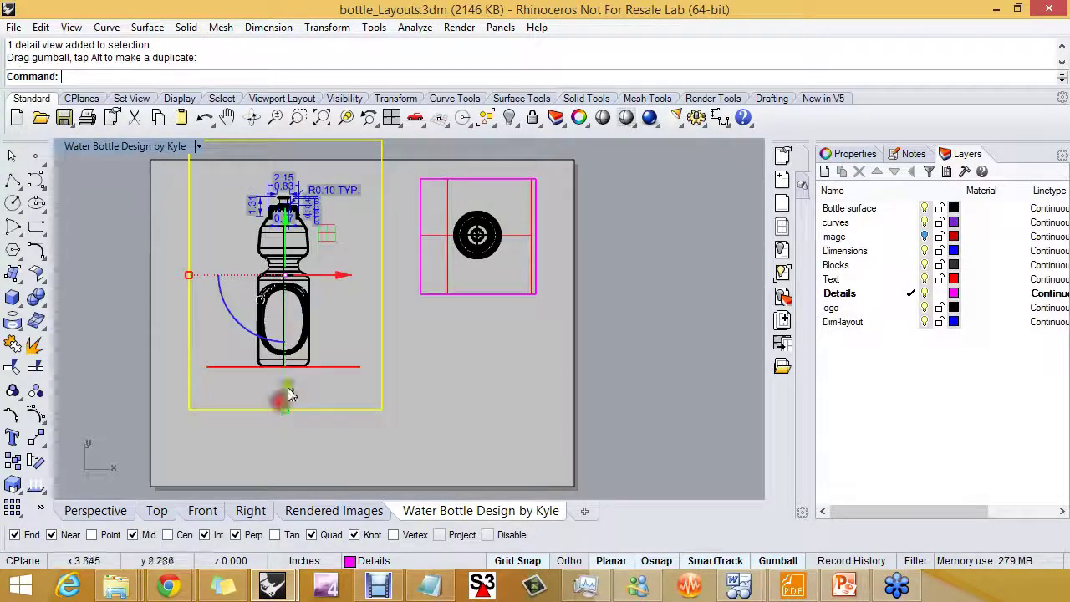
{"action": "left_click_drag", "start_coordinate": [284, 208], "coordinate": [285, 242]}
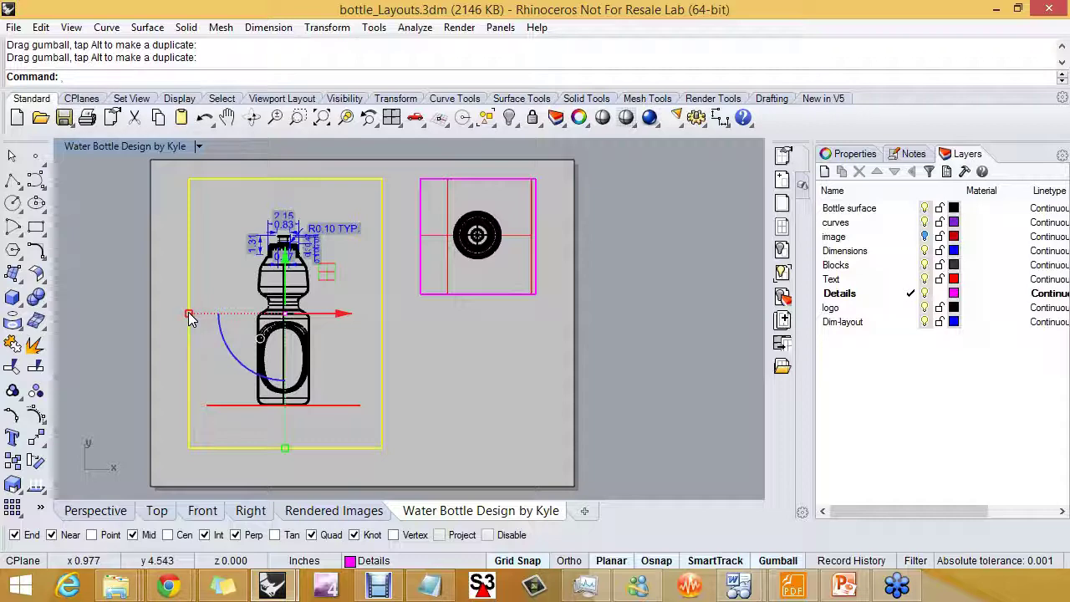
{"action": "double_click", "coordinate": [325, 344]}
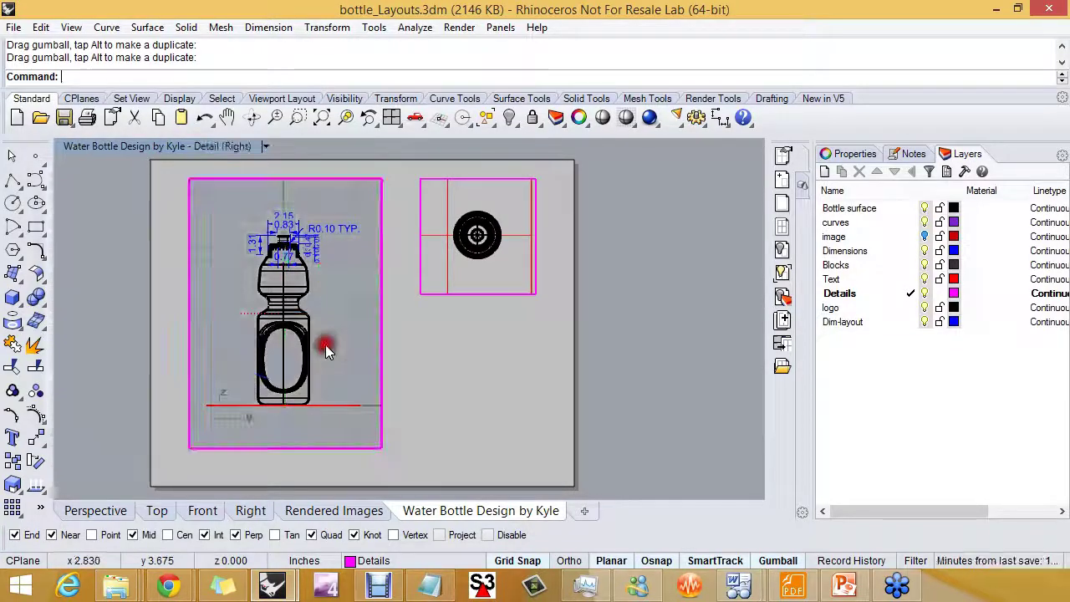
{"action": "scroll", "coordinate": [274, 313], "scroll_direction": "up", "scroll_amount": 2}
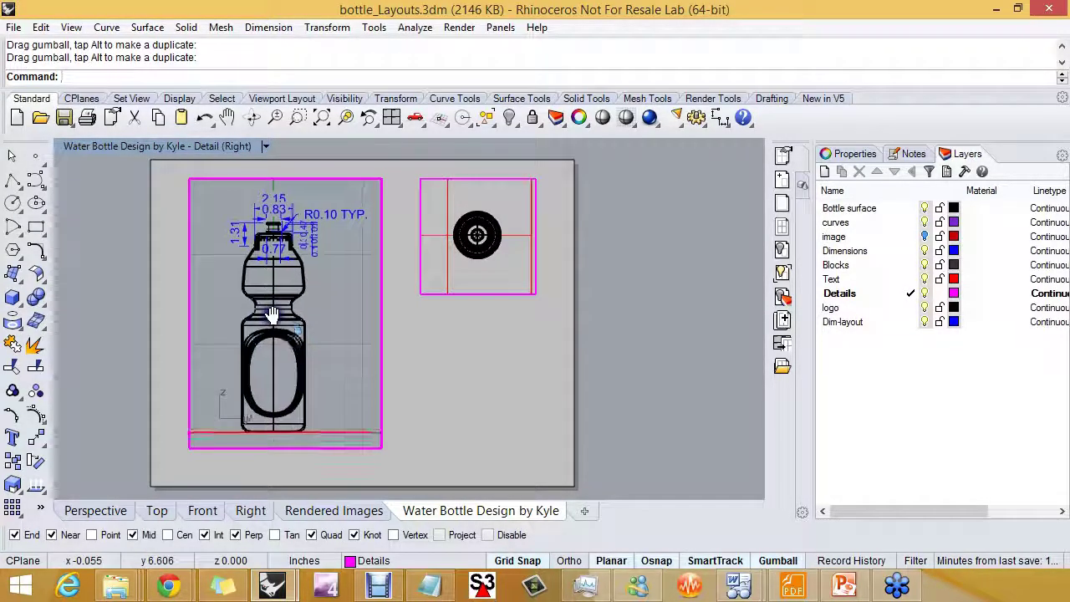
{"action": "right_click_drag", "start_coordinate": [339, 355], "coordinate": [346, 359]}
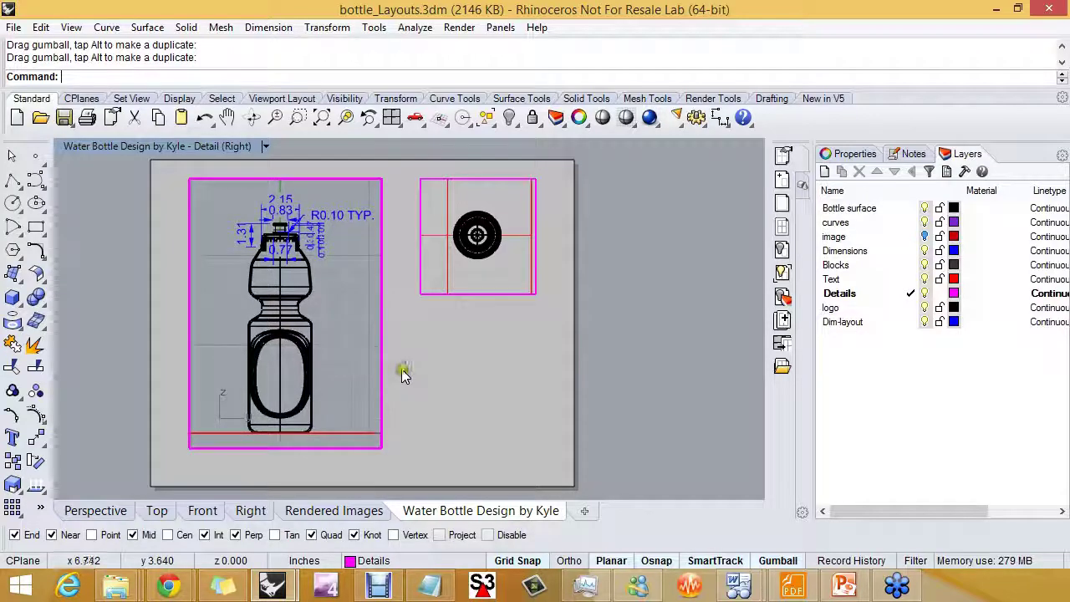
{"action": "left_click", "coordinate": [265, 147]}
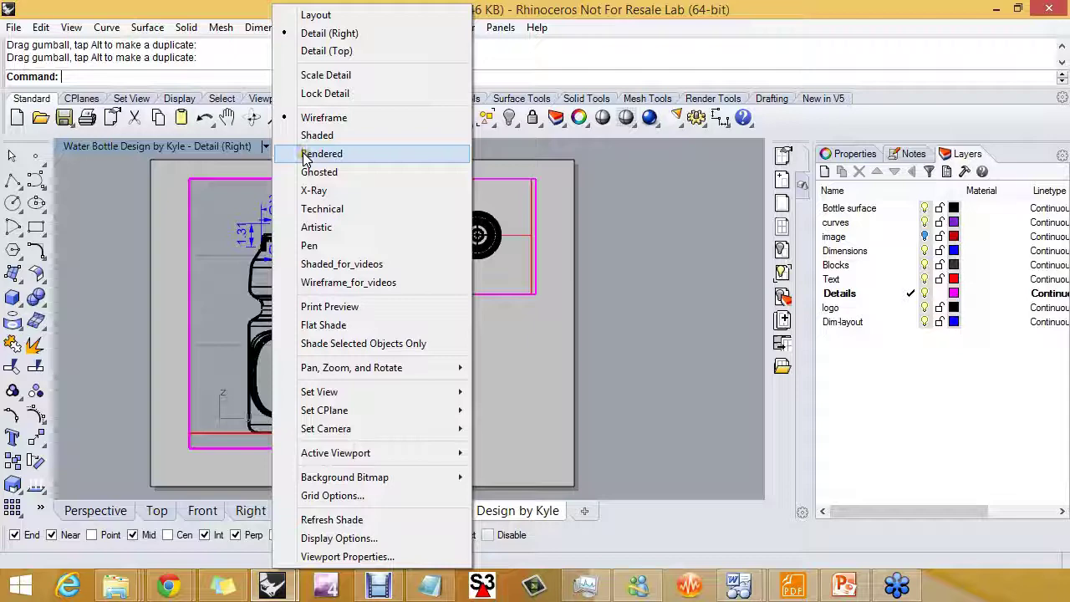
- Set the left detail's display mode to Rendered so the red ZOO bottle shows
{"action": "left_click", "coordinate": [314, 137]}
{"action": "left_click", "coordinate": [265, 146]}
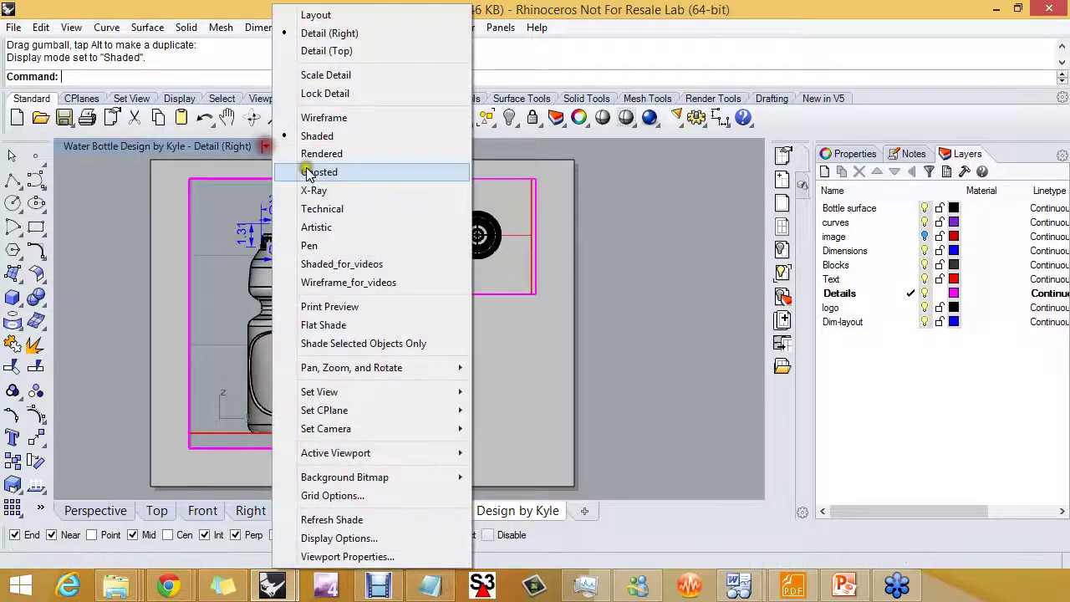
{"action": "left_click", "coordinate": [336, 153]}
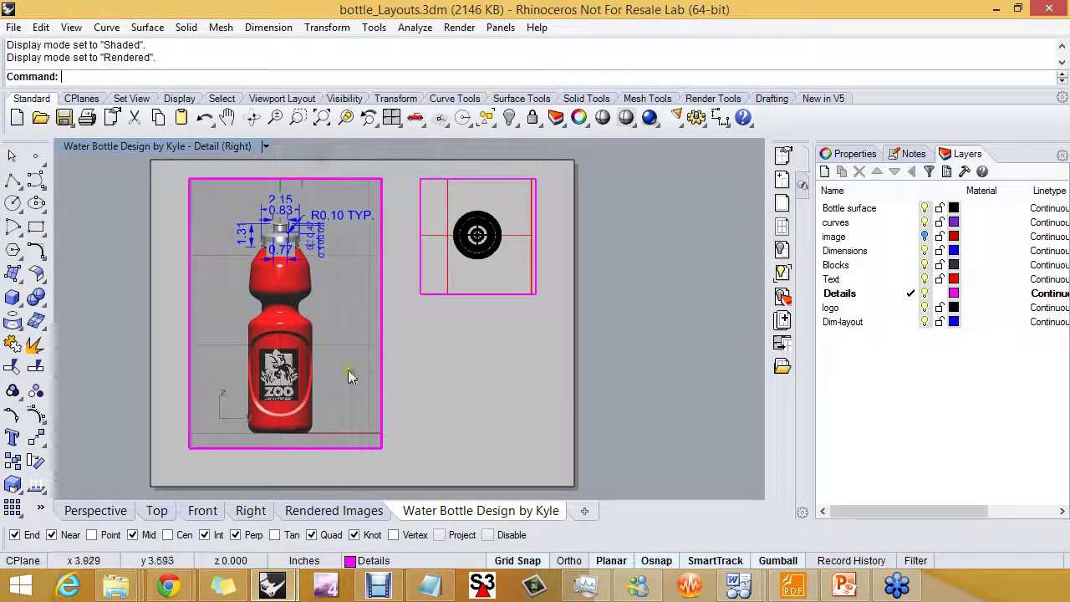
{"action": "double_click", "coordinate": [408, 376]}
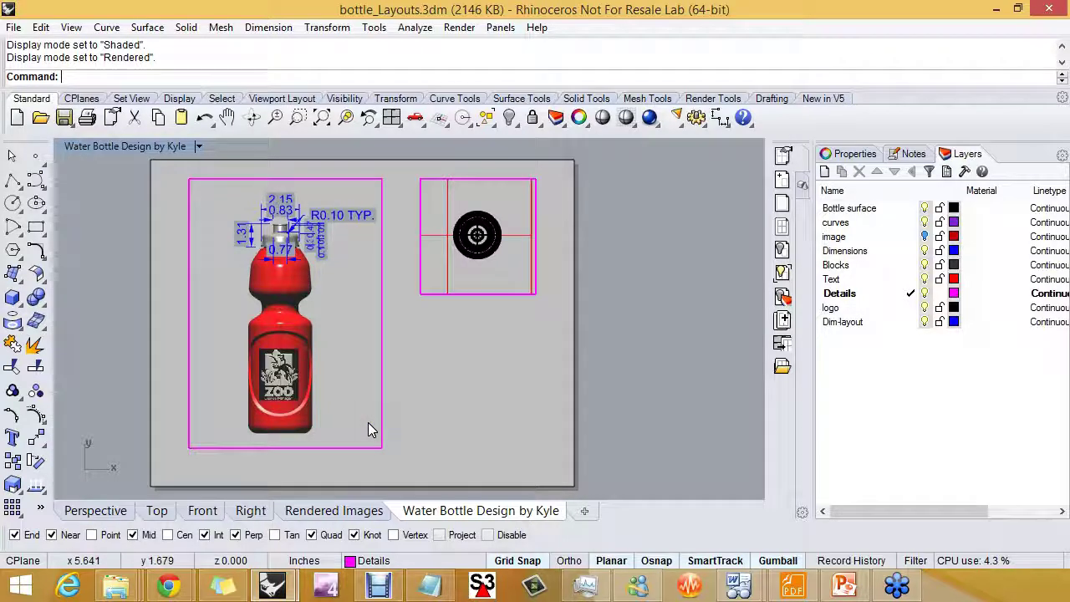
{"action": "double_click", "coordinate": [328, 291]}
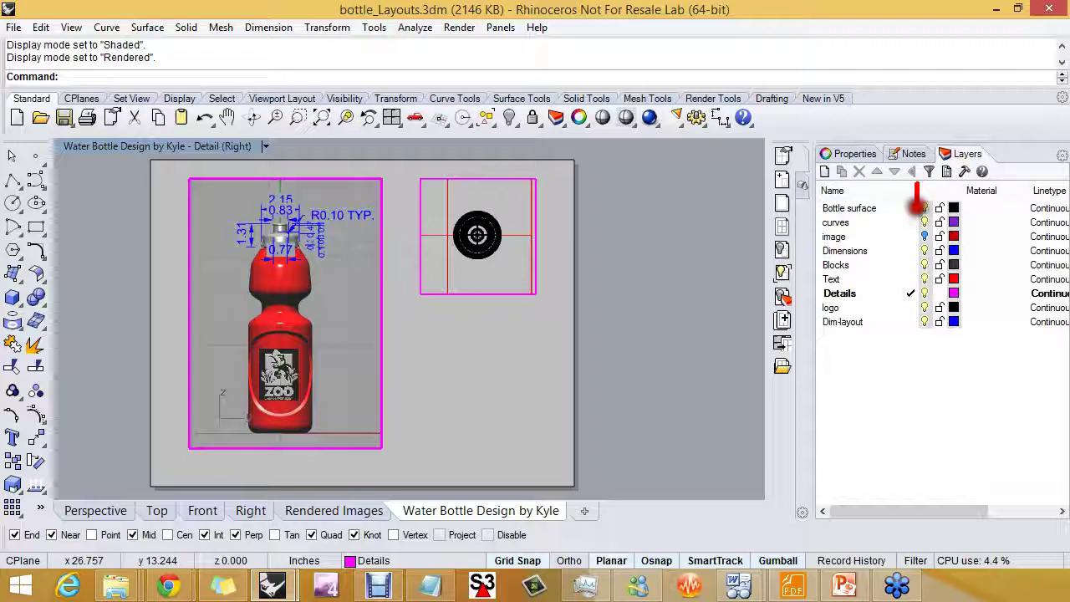
{"action": "left_click_drag", "start_coordinate": [919, 259], "coordinate": [920, 346]}
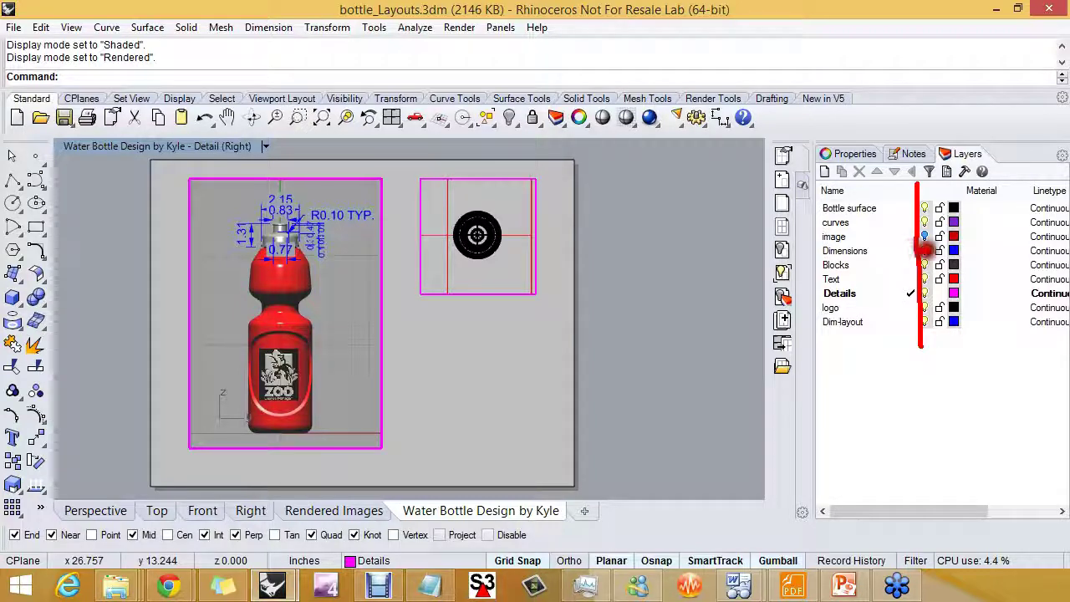
{"action": "mouse_move", "coordinate": [983, 251]}
{"action": "left_mouse_down"}
{"action": "mouse_move", "coordinate": [992, 247]}
{"action": "mouse_move", "coordinate": [986, 261]}
{"action": "left_mouse_up"}
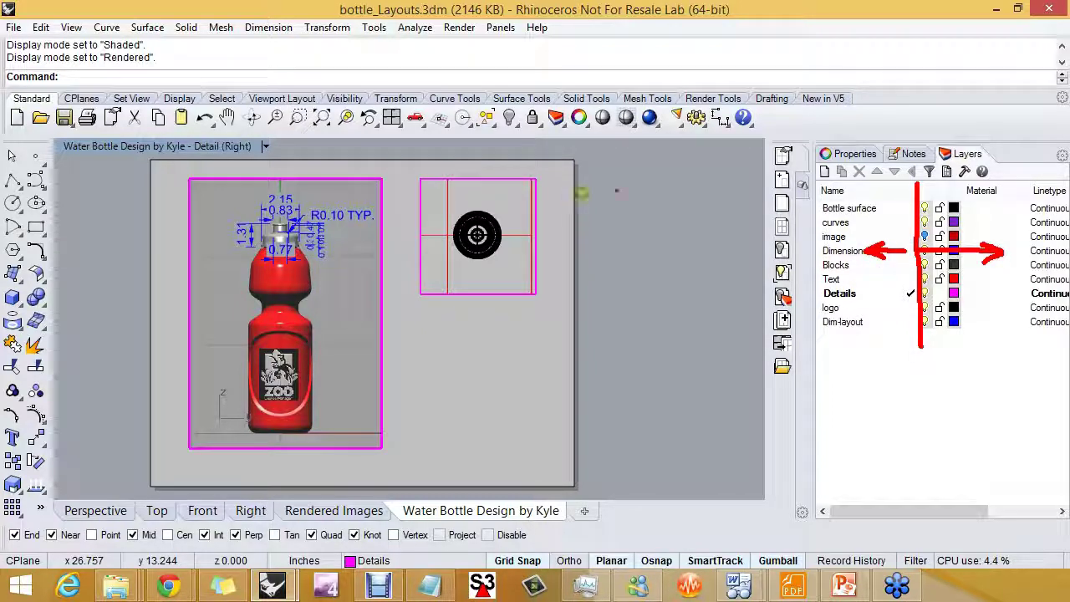
{"action": "key", "text": "Escape"}
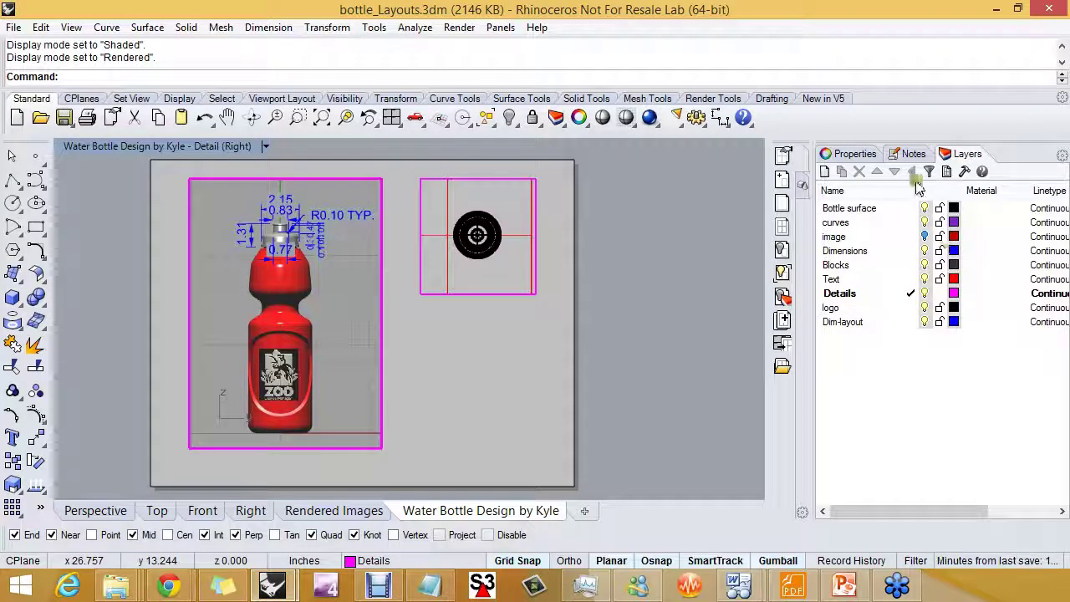
{"action": "left_click", "coordinate": [946, 173]}
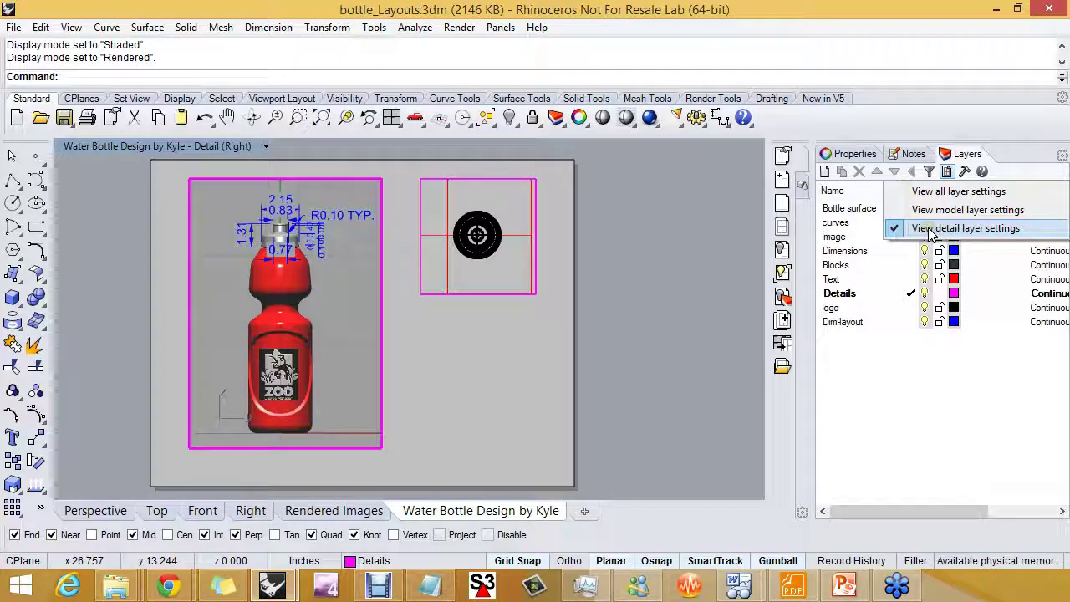
{"action": "left_click", "coordinate": [945, 194]}
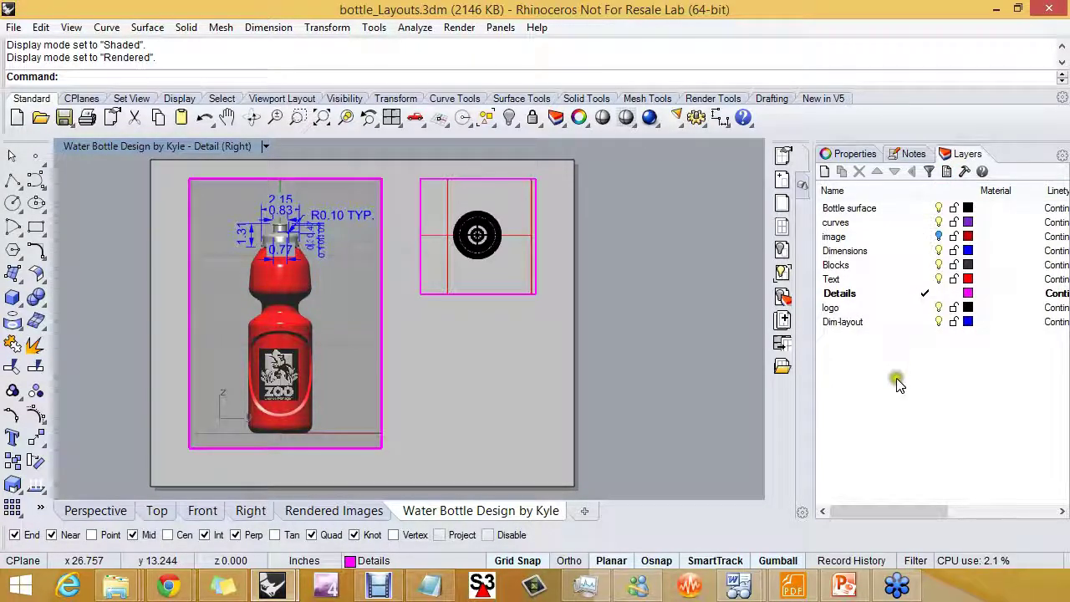
{"action": "left_click_drag", "start_coordinate": [904, 511], "coordinate": [1027, 509]}
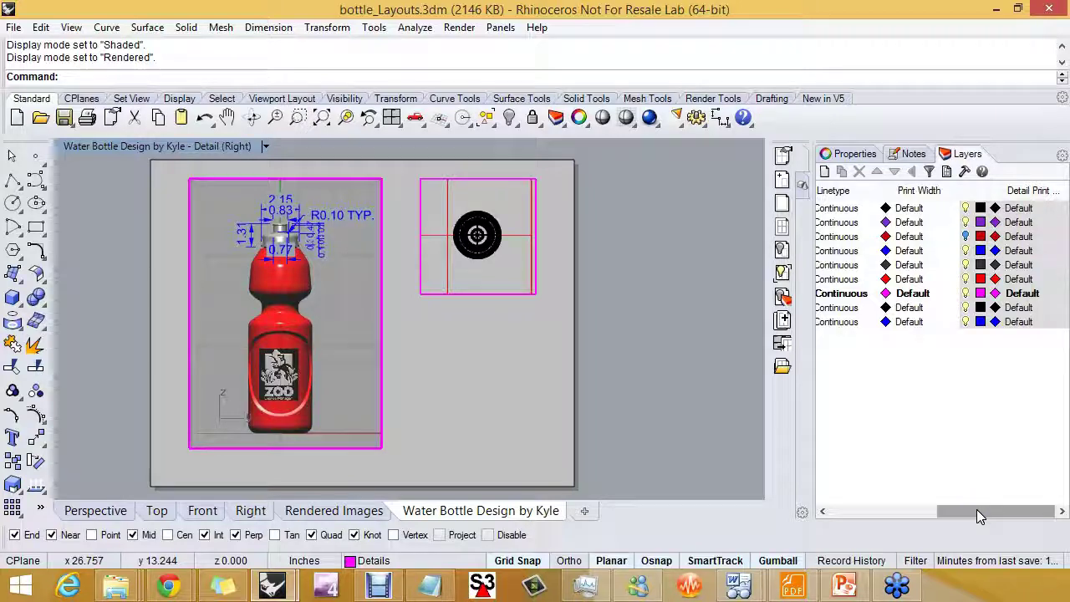
{"action": "left_click_drag", "start_coordinate": [978, 513], "coordinate": [910, 511]}
{"action": "left_click", "coordinate": [946, 172]}
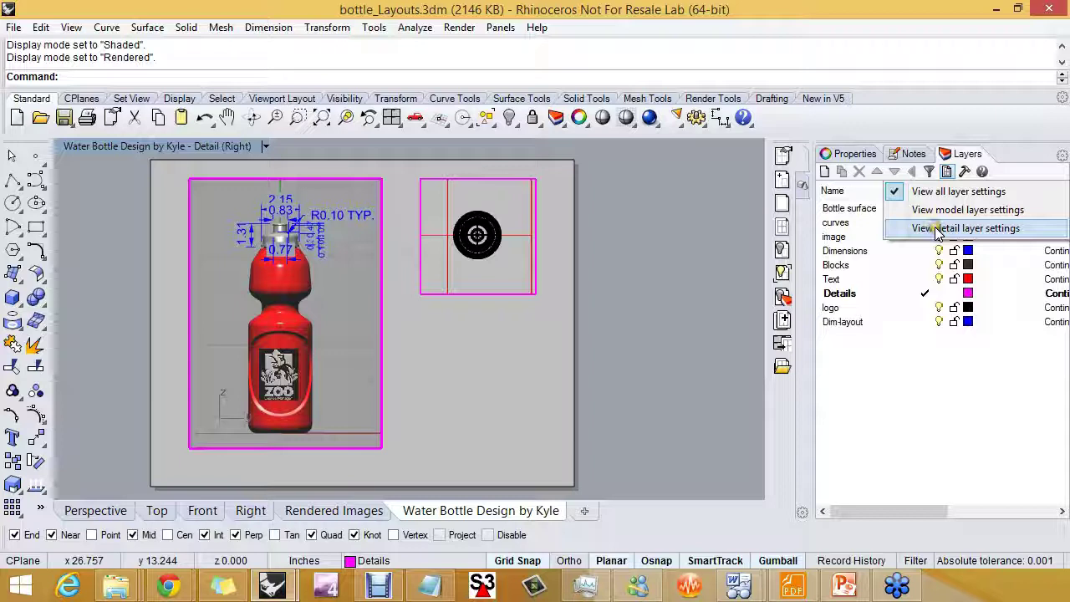
{"action": "left_click", "coordinate": [938, 229]}
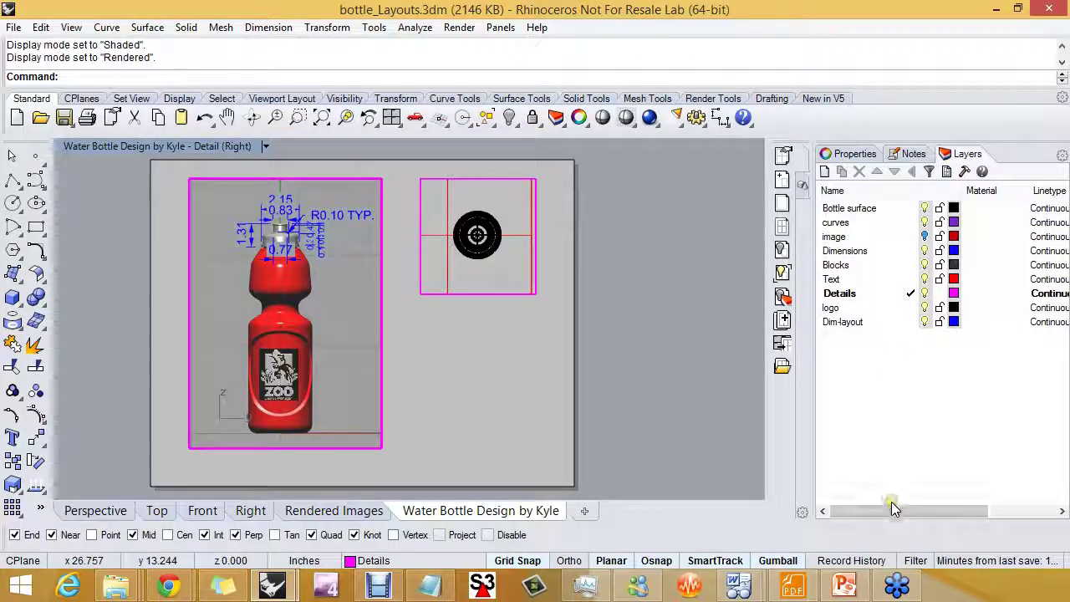
- Test the Dimensions layer's per-detail visibility and pick the radial dimension near the cap
{"action": "left_click", "coordinate": [926, 252]}
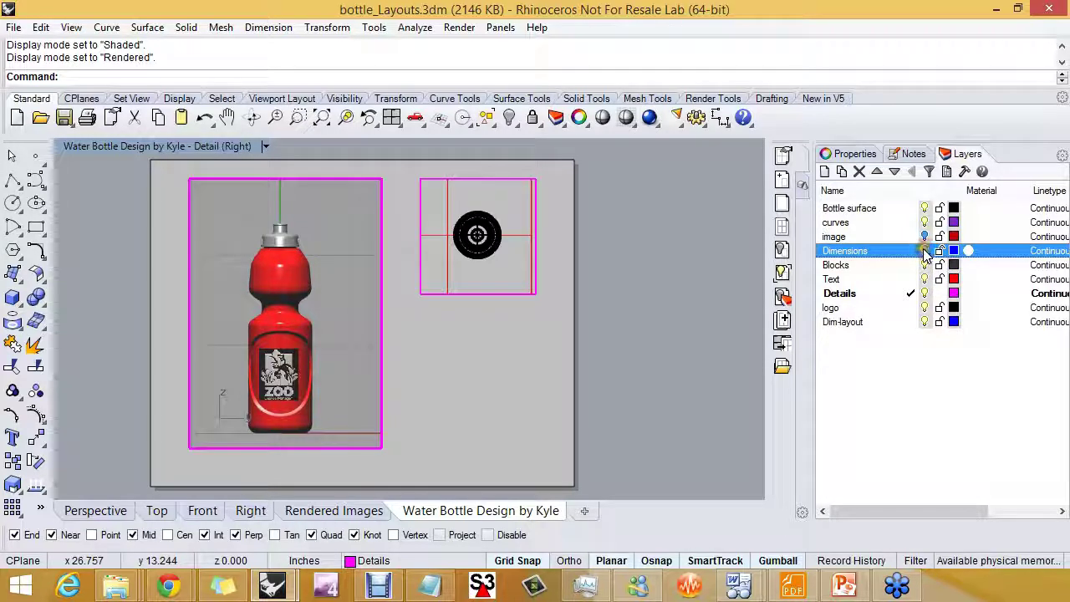
{"action": "left_click", "coordinate": [925, 251]}
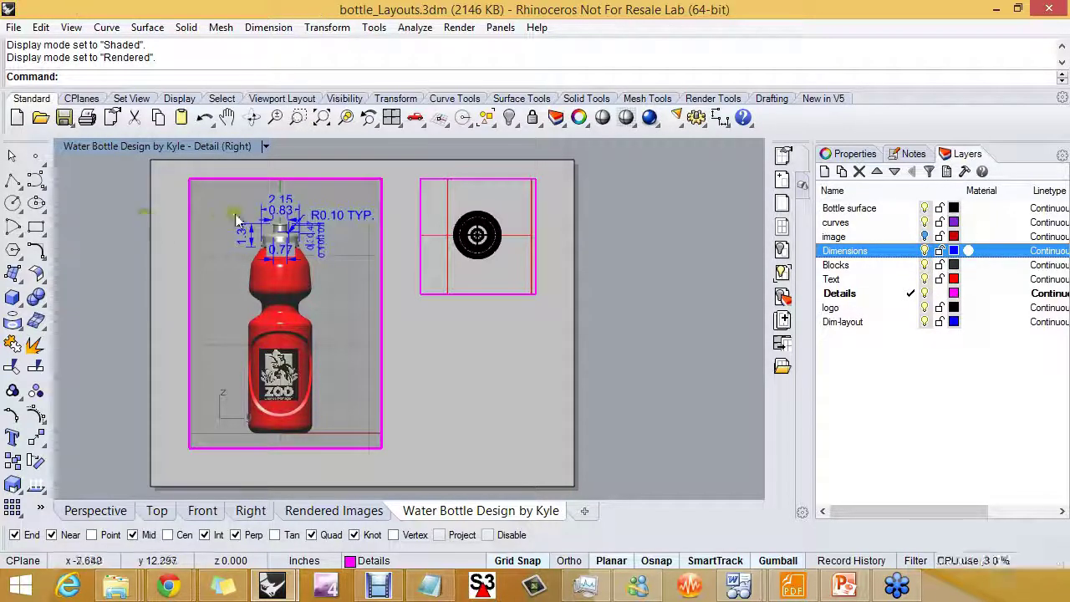
{"action": "left_click", "coordinate": [449, 293]}
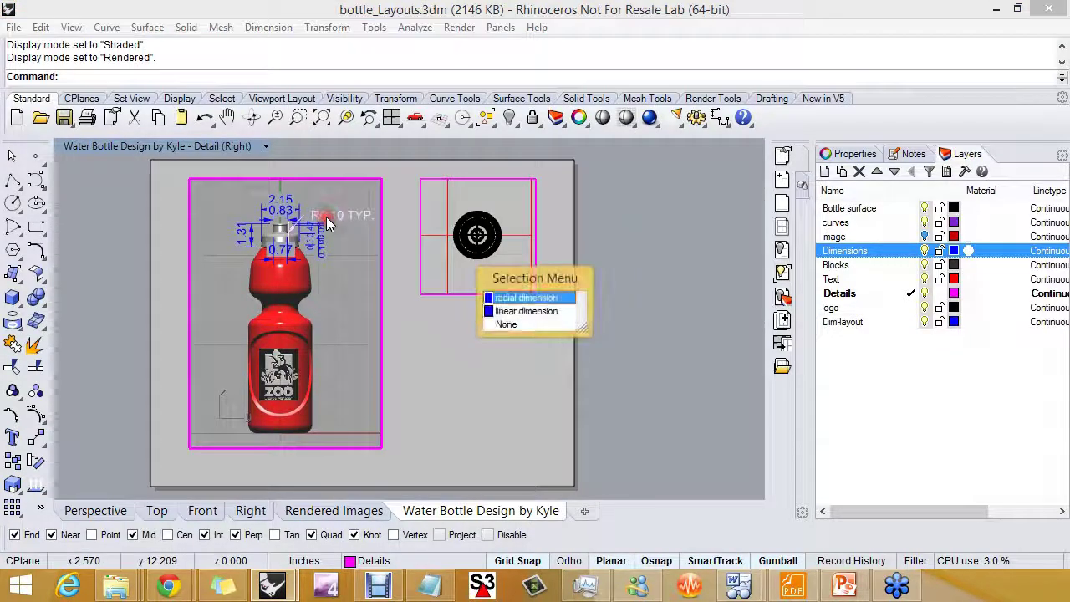
{"action": "left_click", "coordinate": [502, 298]}
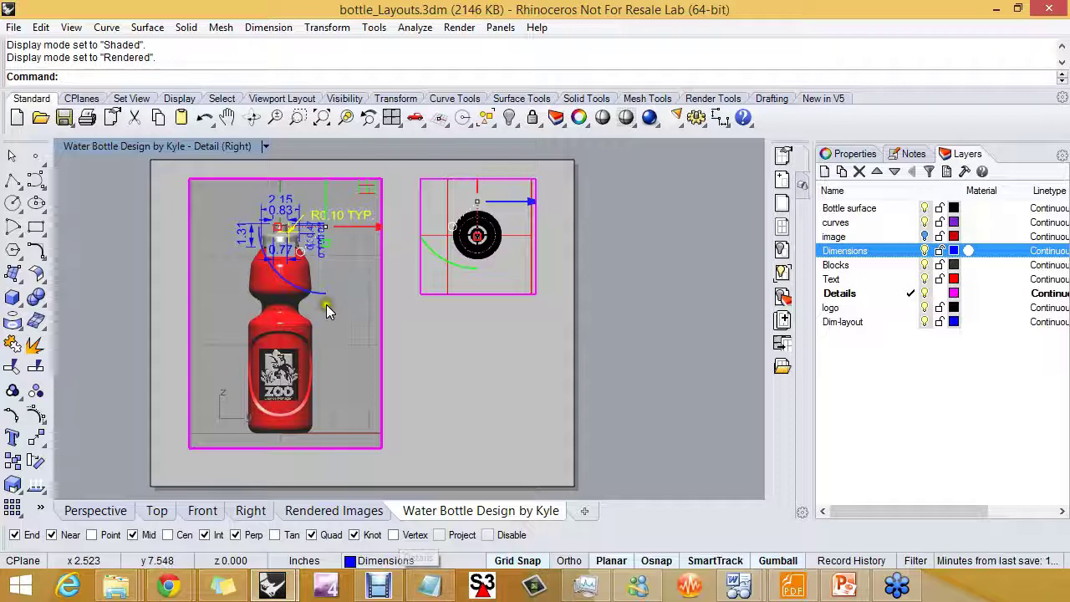
{"action": "left_click", "coordinate": [341, 280]}
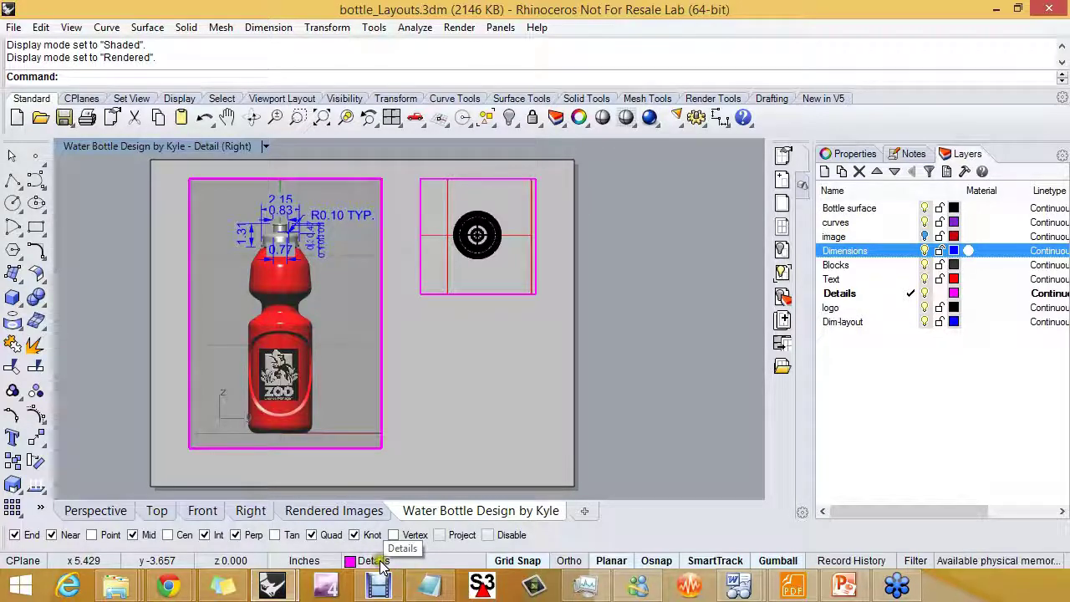
- Select the R0.10 dimension and hide the Dimensions layer in the side-view detail
{"action": "left_click", "coordinate": [327, 197]}
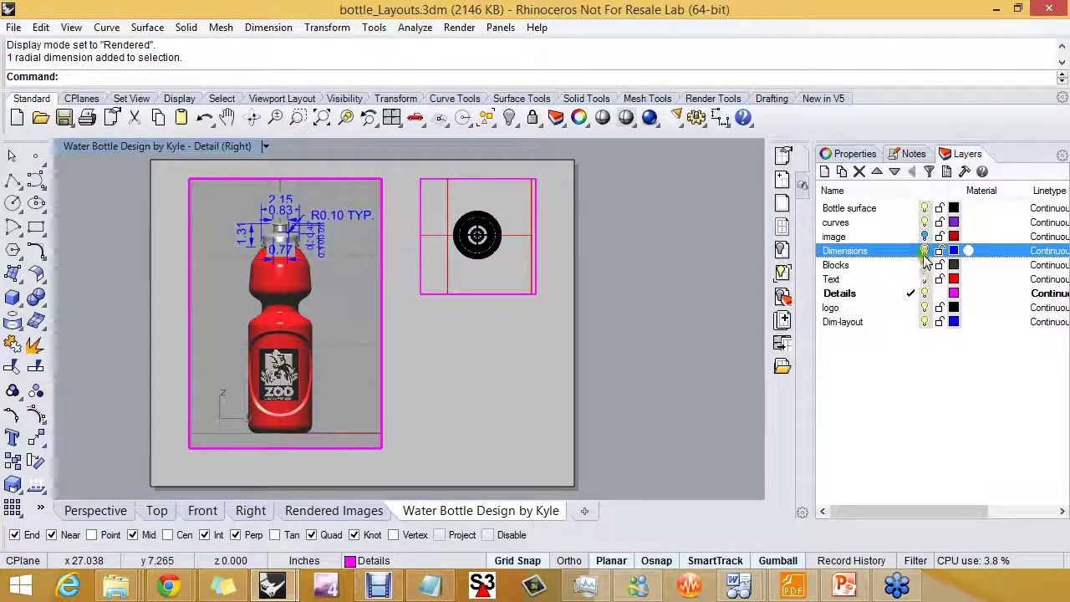
{"action": "left_click", "coordinate": [925, 253]}
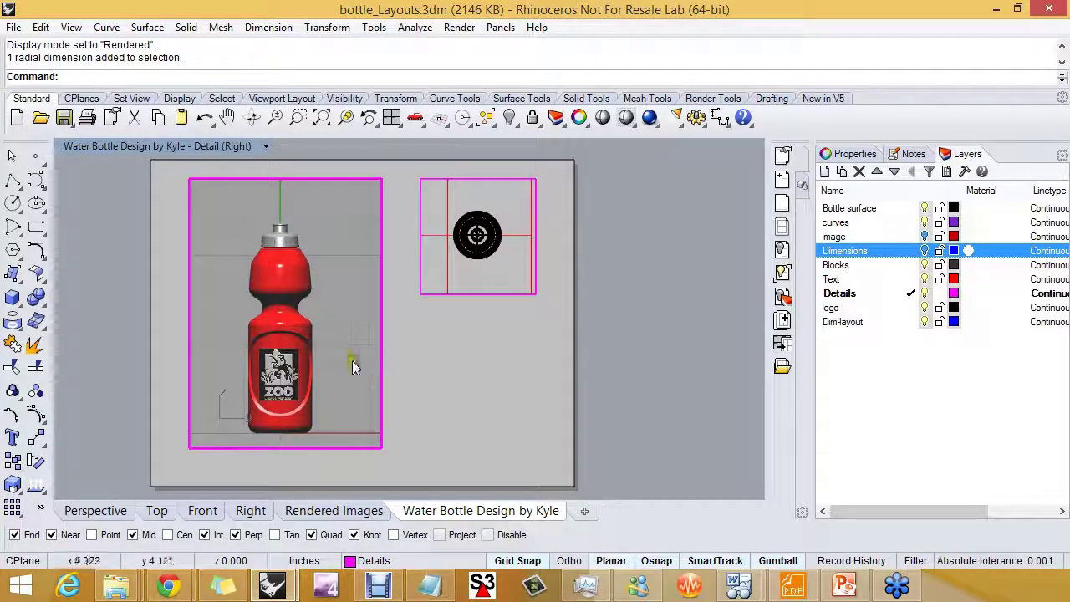
{"action": "right_click_drag", "start_coordinate": [335, 353], "coordinate": [338, 348]}
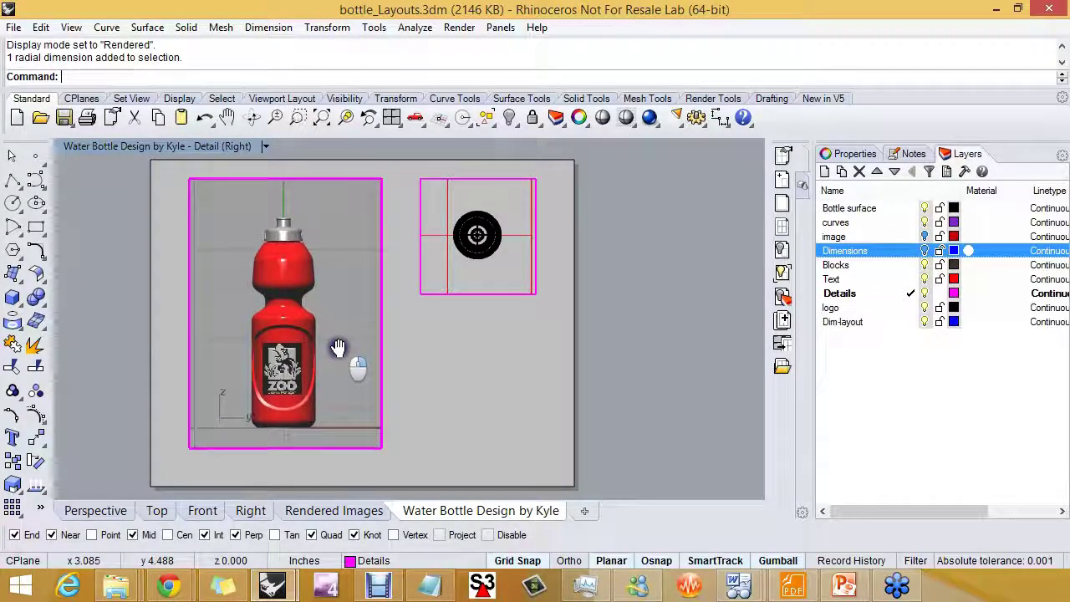
{"action": "double_click", "coordinate": [408, 358]}
{"action": "double_click", "coordinate": [483, 276]}
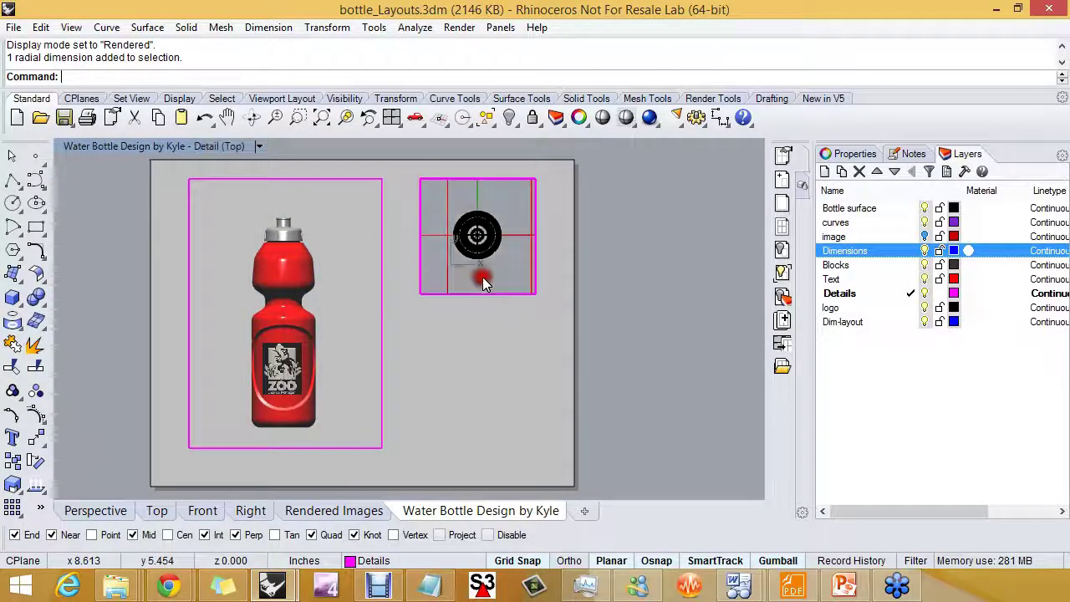
- Hide the bottle surface in the small Top detail only, leaving just the circular logo visible
{"action": "left_click", "coordinate": [448, 270]}
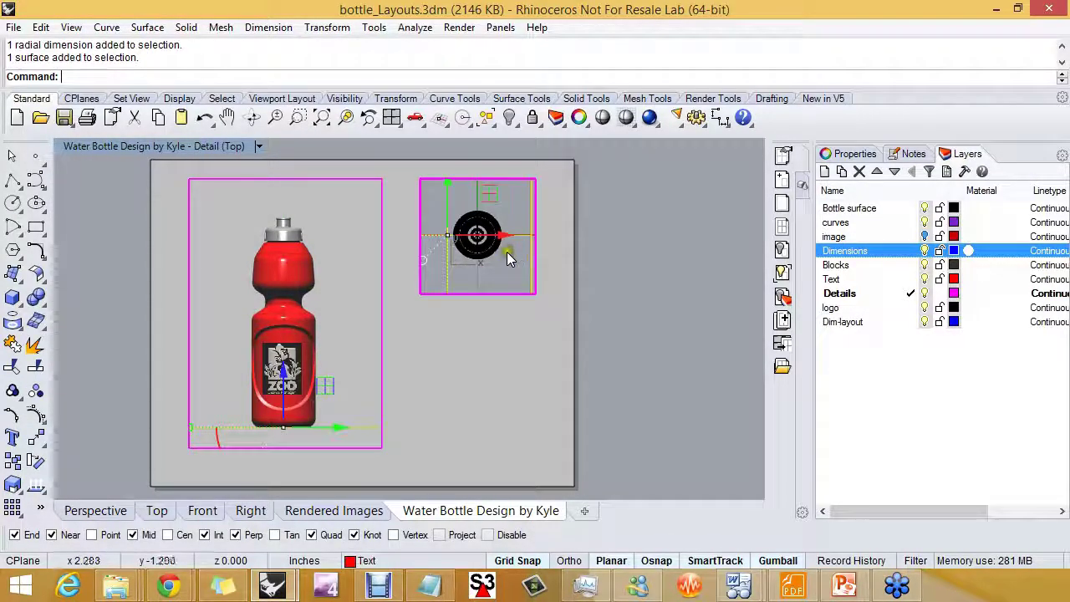
{"action": "mouse_move", "coordinate": [503, 268]}
{"action": "right_mouse_down"}
{"action": "mouse_move", "coordinate": [516, 287]}
{"action": "mouse_move", "coordinate": [501, 275]}
{"action": "right_mouse_up"}
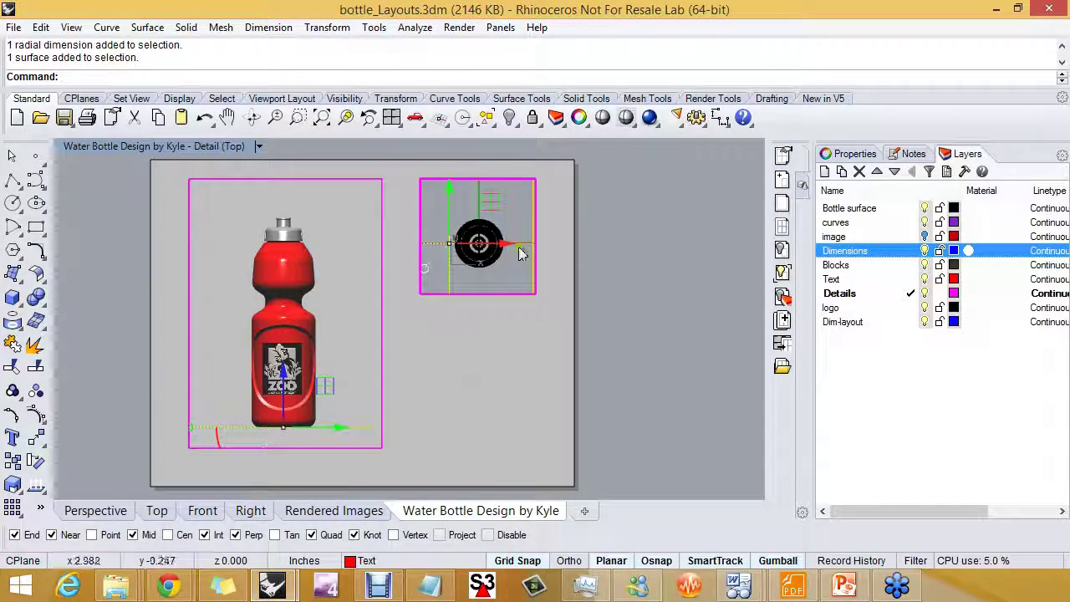
{"action": "key", "text": "Escape"}
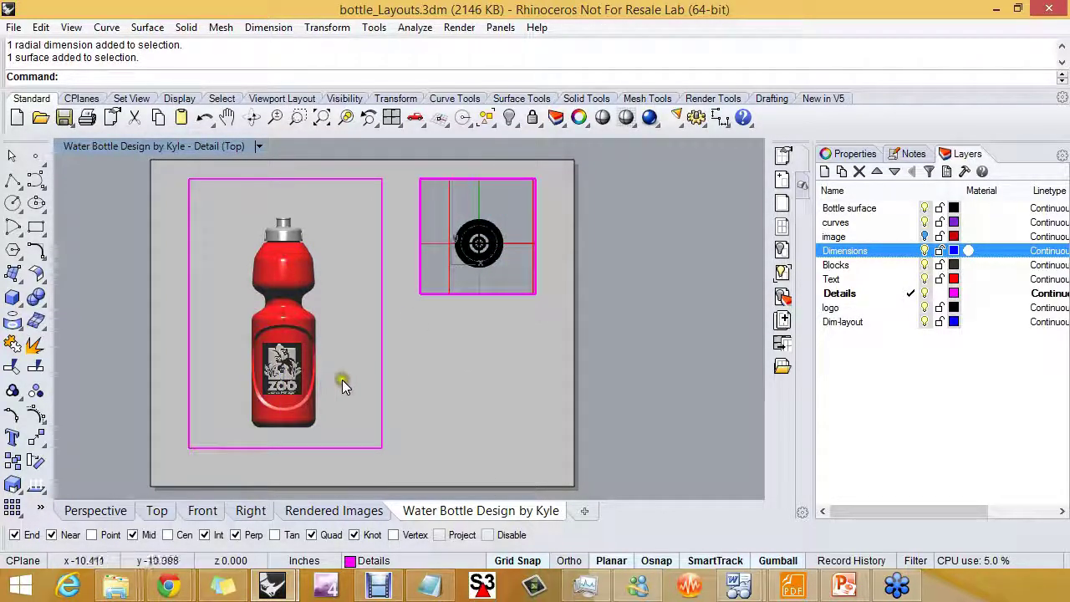
{"action": "left_click", "coordinate": [449, 278]}
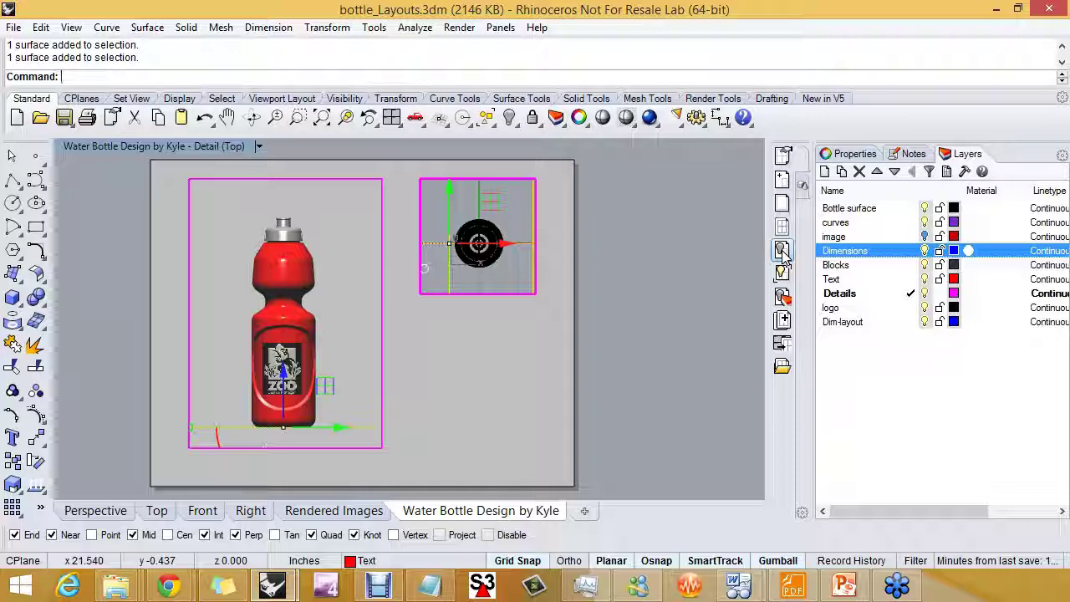
{"action": "left_click", "coordinate": [783, 251]}
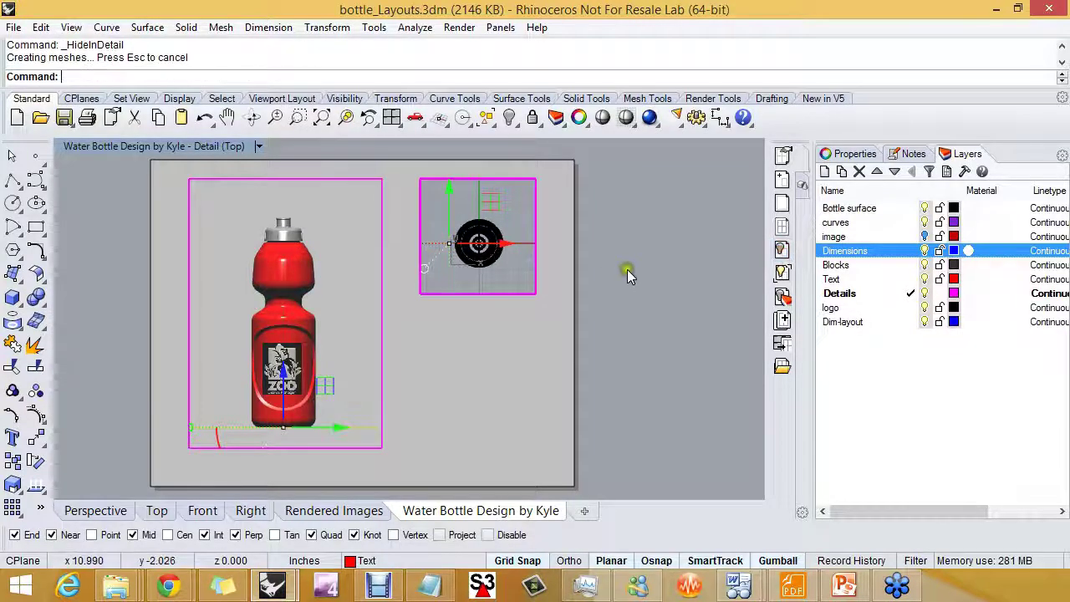
{"action": "double_click", "coordinate": [558, 280]}
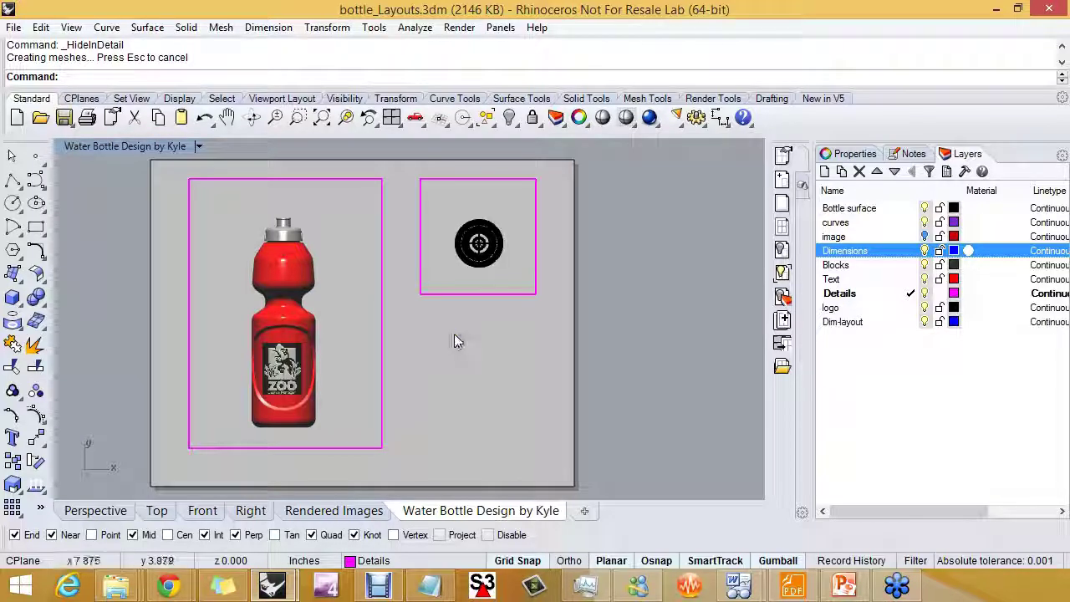
{"action": "mouse_move", "coordinate": [470, 346]}
{"action": "right_mouse_down"}
{"action": "mouse_move", "coordinate": [460, 351]}
{"action": "mouse_move", "coordinate": [475, 339]}
{"action": "right_mouse_up"}
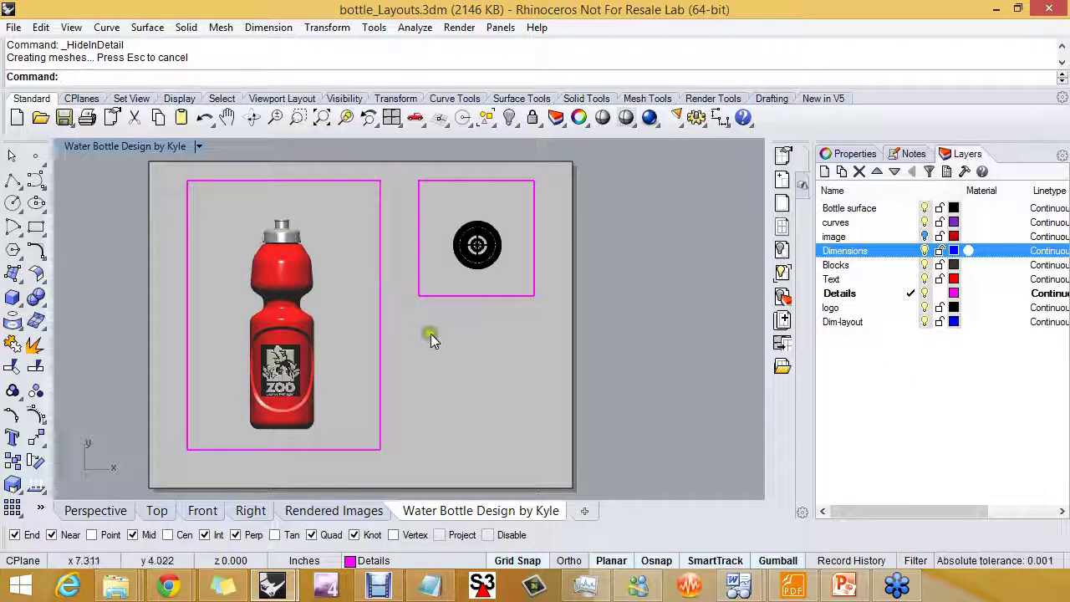
- Copy the logo detail 3 units below itself and delete the left bottle detail
{"action": "right_click_drag", "start_coordinate": [441, 341], "coordinate": [436, 377]}
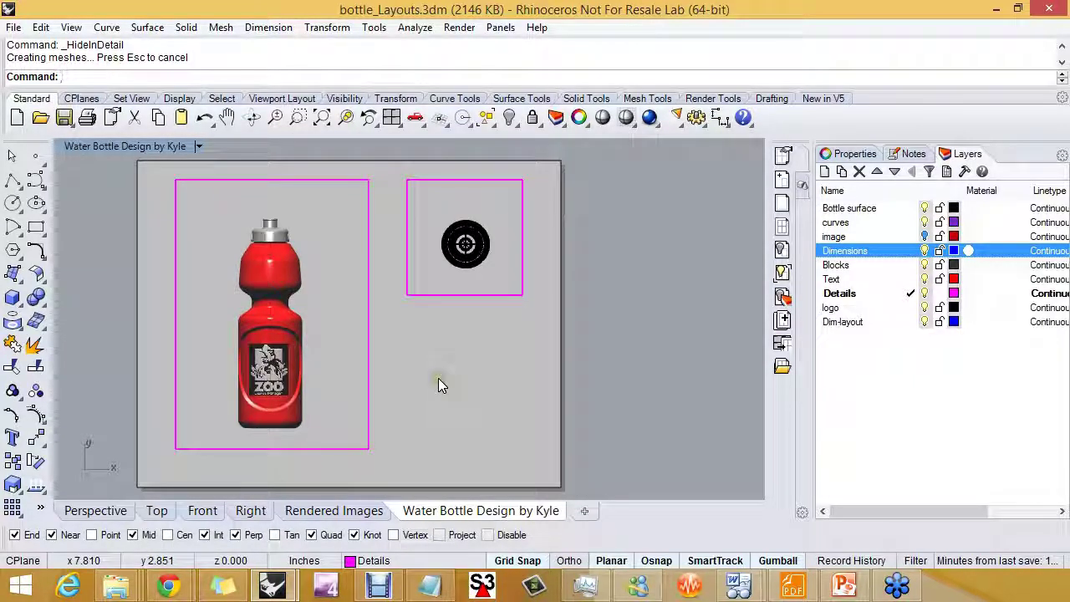
{"action": "left_click", "coordinate": [490, 282]}
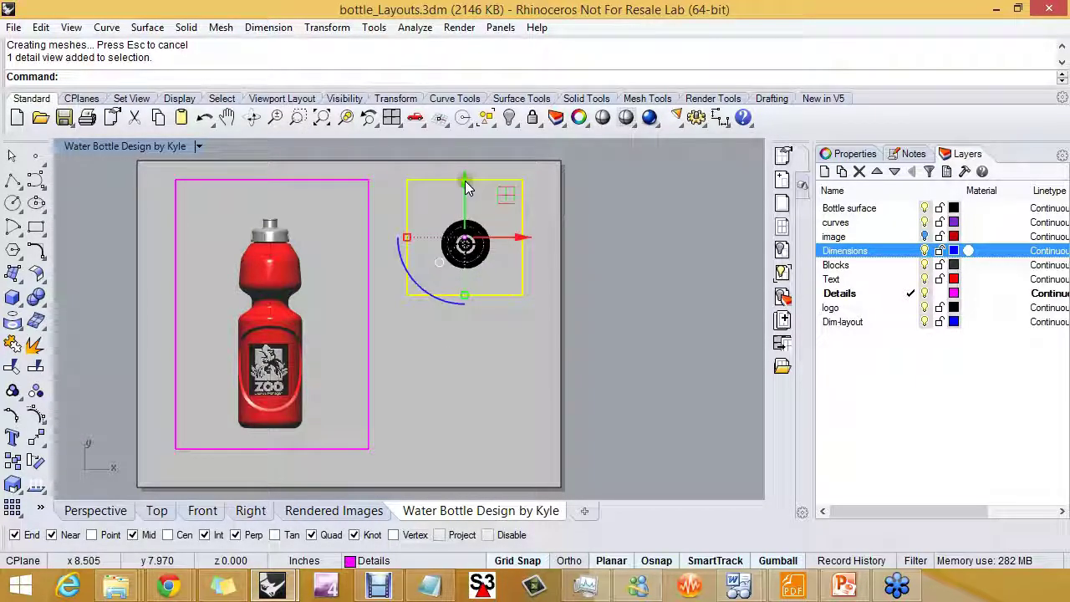
{"action": "left_click_drag", "start_coordinate": [466, 187], "coordinate": [466, 329]}
{"action": "left_click", "coordinate": [524, 316]}
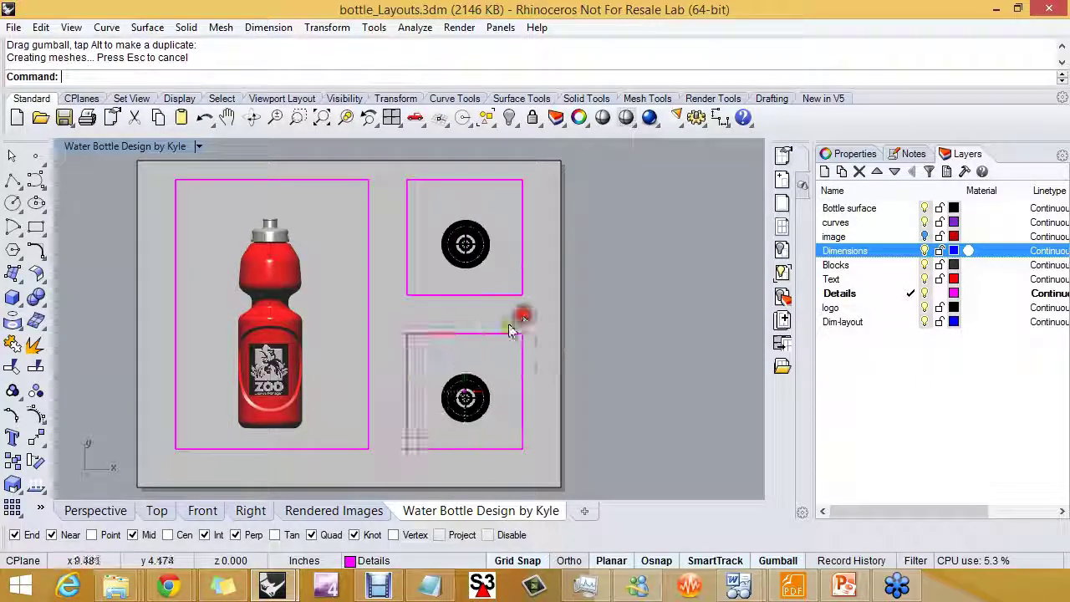
{"action": "left_click", "coordinate": [367, 448]}
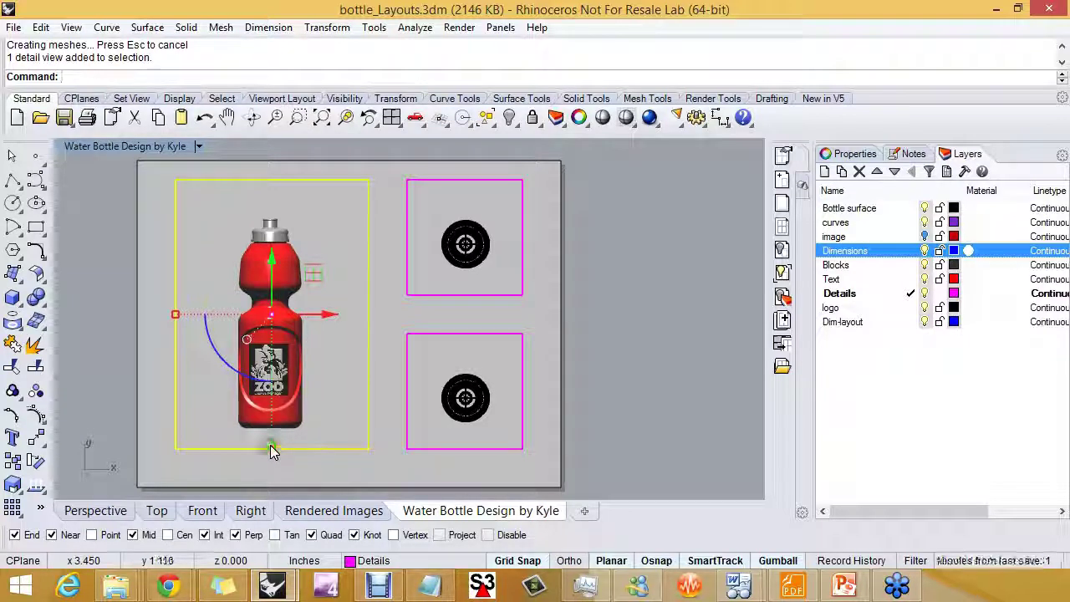
{"action": "key", "text": "Delete"}
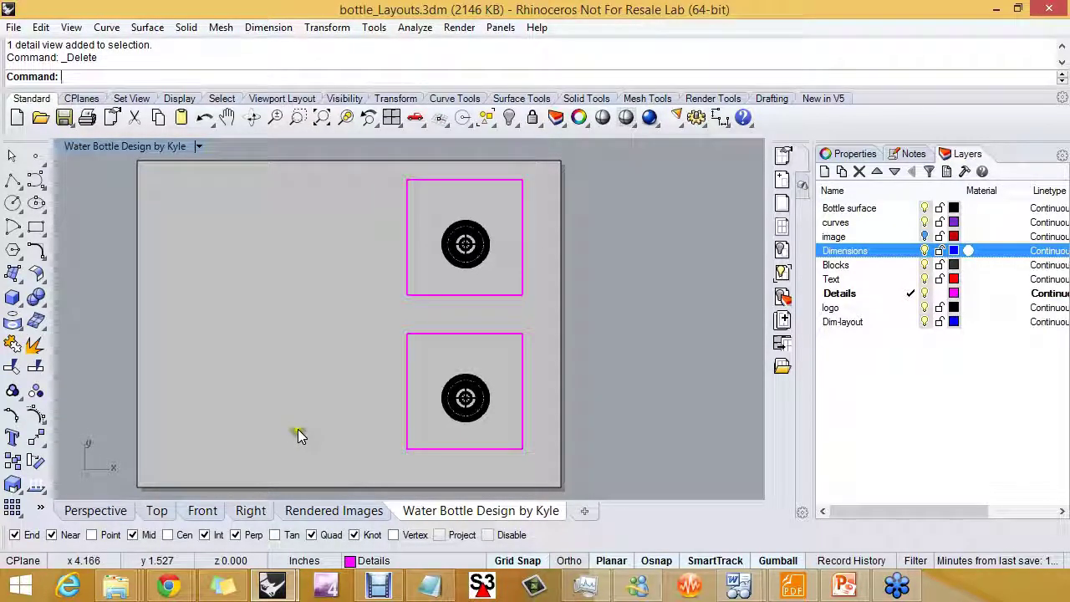
- Permanently delete the 'Water Bottle Design by Kyle' layout
{"action": "right_click", "coordinate": [481, 511]}
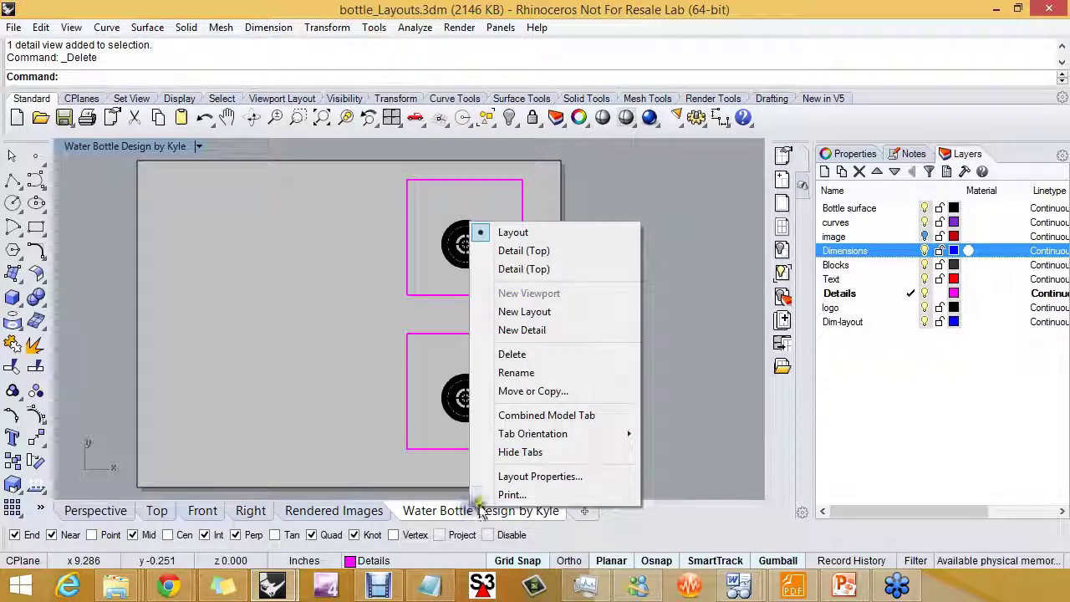
{"action": "left_click", "coordinate": [511, 353]}
{"action": "left_click", "coordinate": [520, 346]}
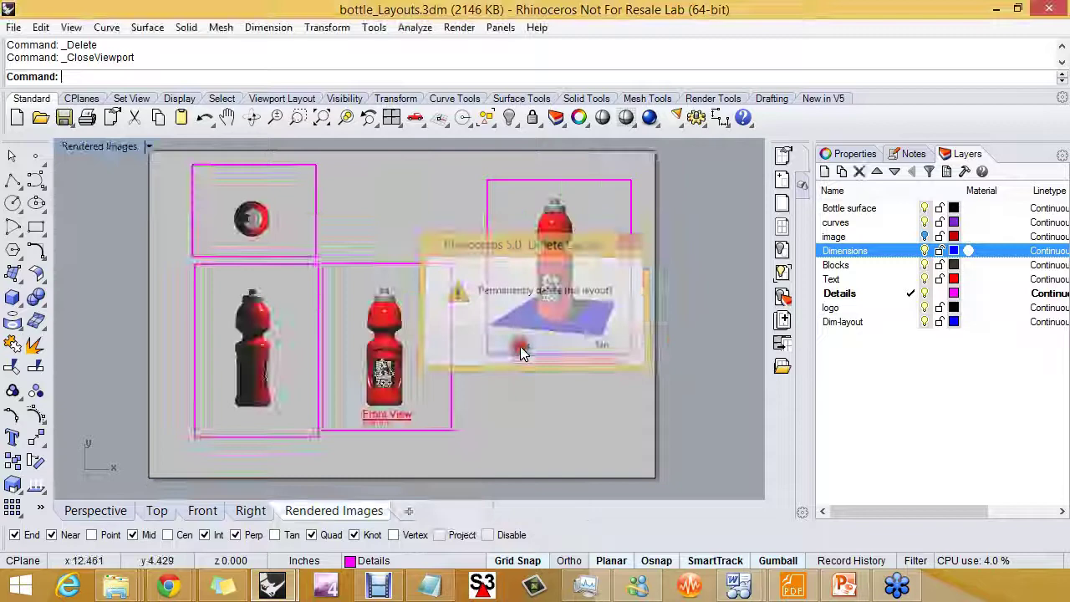
{"action": "right_click_drag", "start_coordinate": [487, 421], "coordinate": [482, 432]}
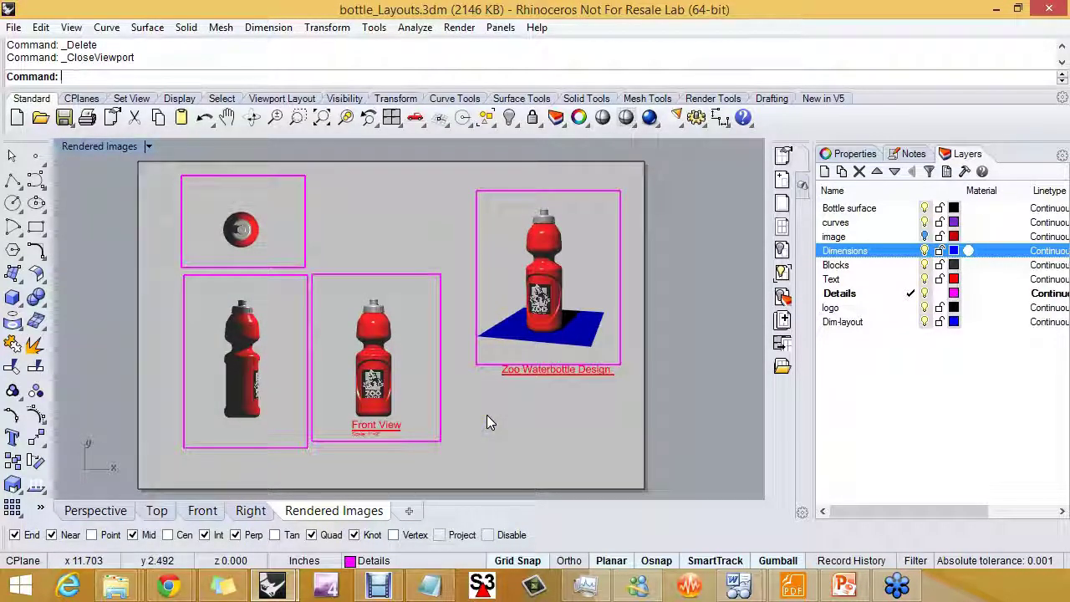